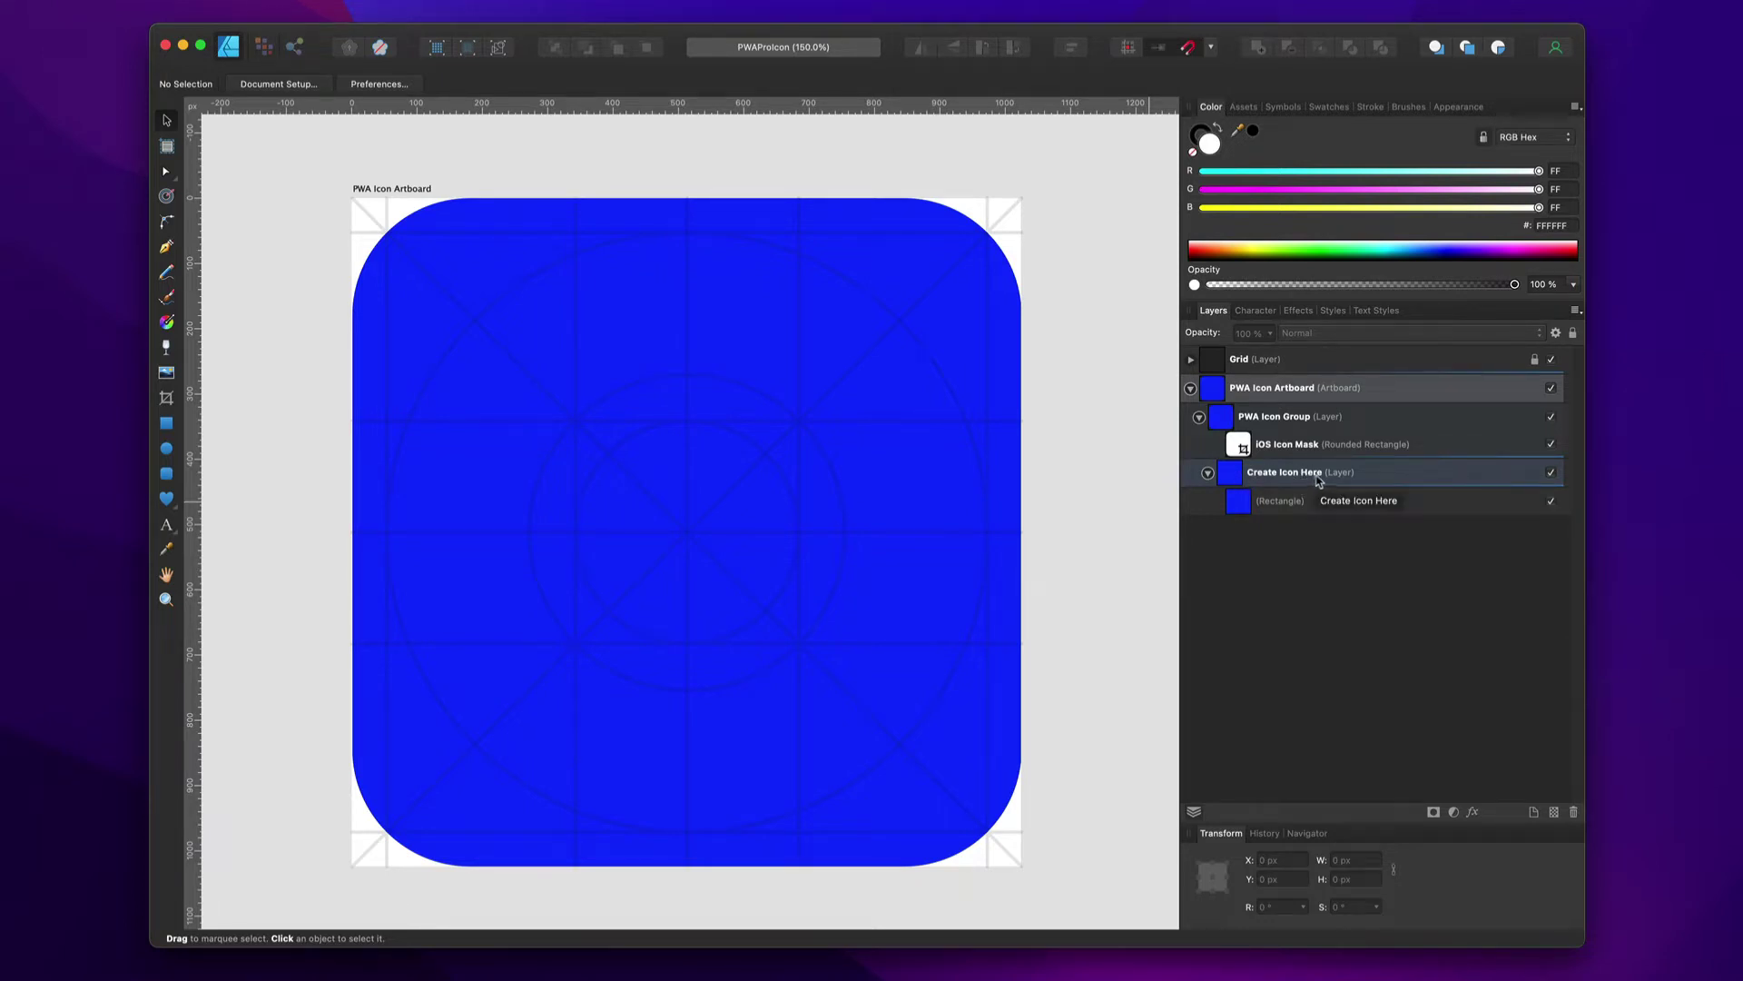
# Place the multicolour petal logo above the blue rectangle layer and centre it on the square
pyautogui.click(1280, 501)
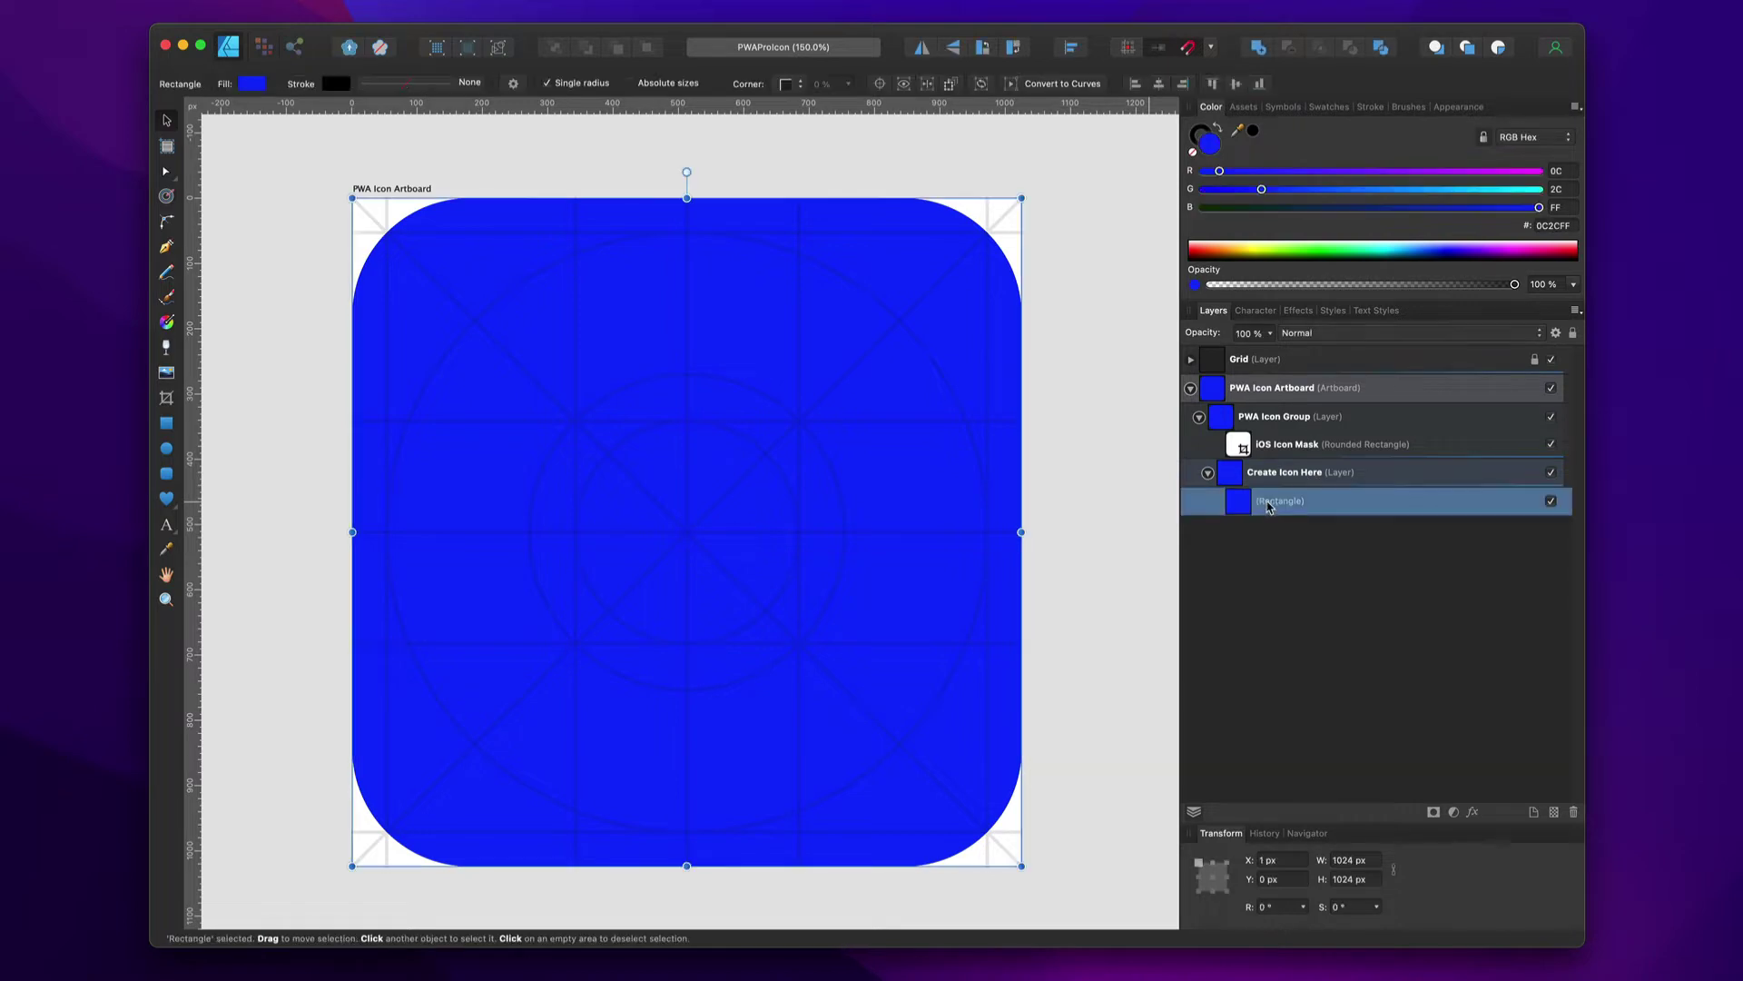
pyautogui.click(1238, 481)
pyautogui.click(1247, 510)
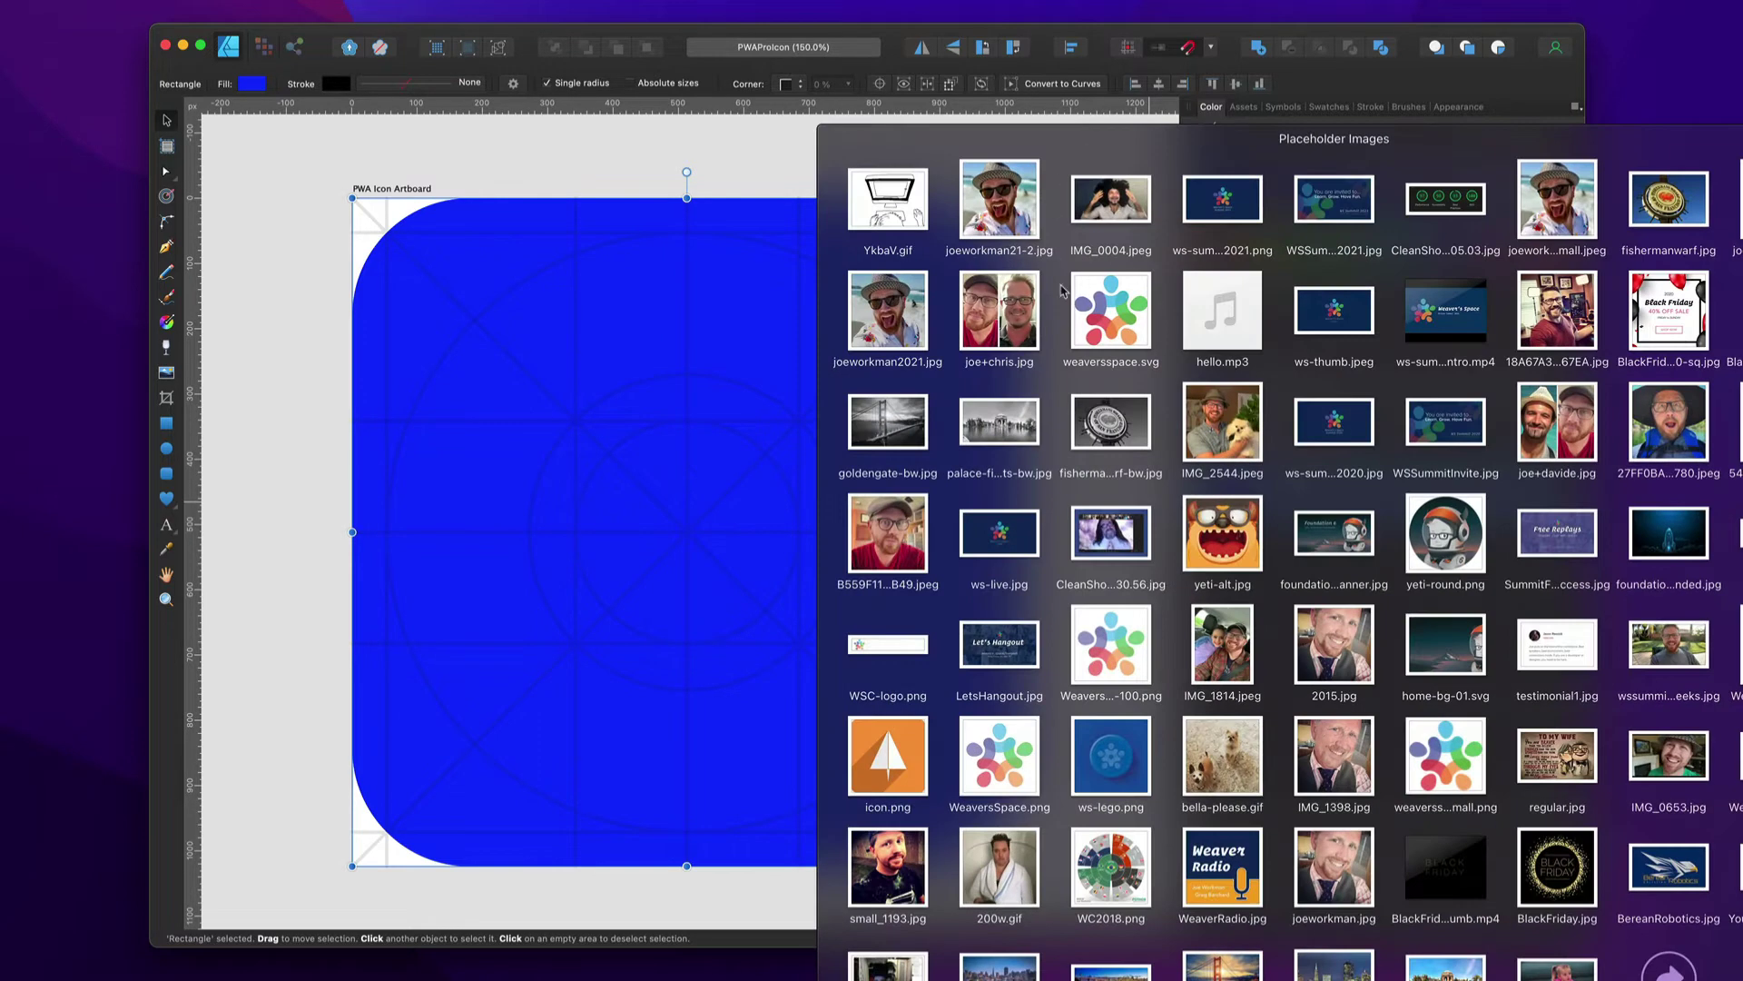
pyautogui.moveTo(1111, 309); pyautogui.dragTo(668, 481)
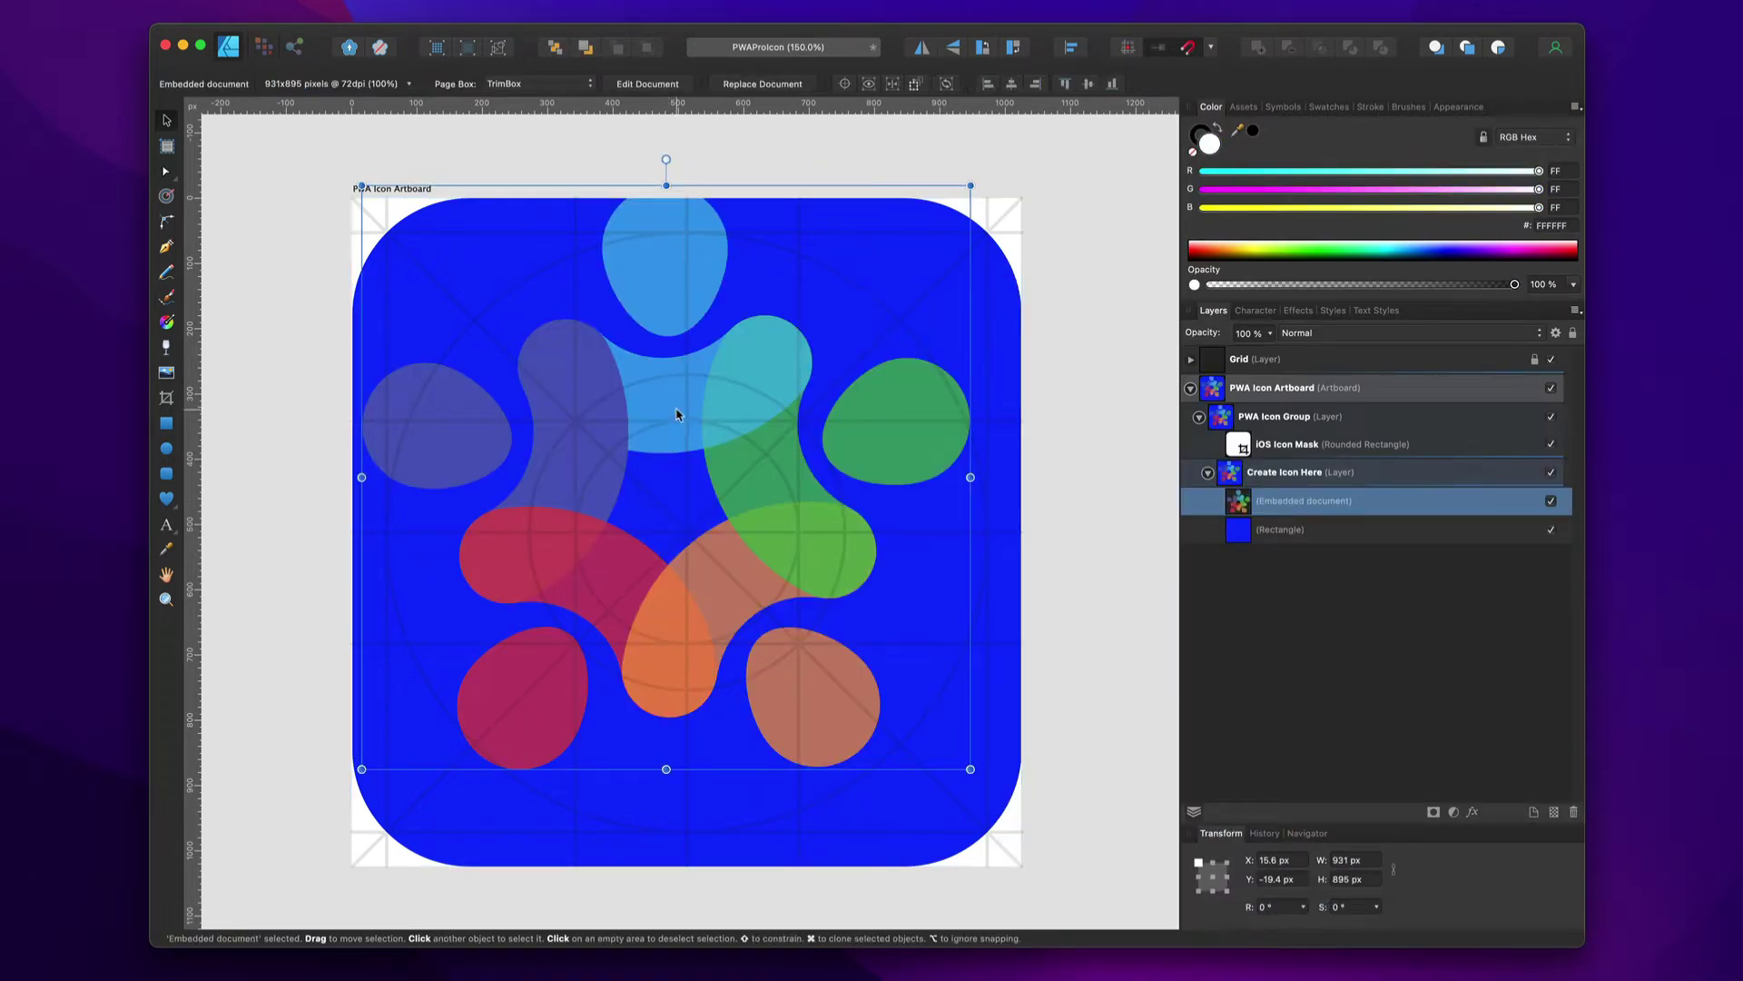
pyautogui.moveTo(705, 385); pyautogui.dragTo(728, 436)
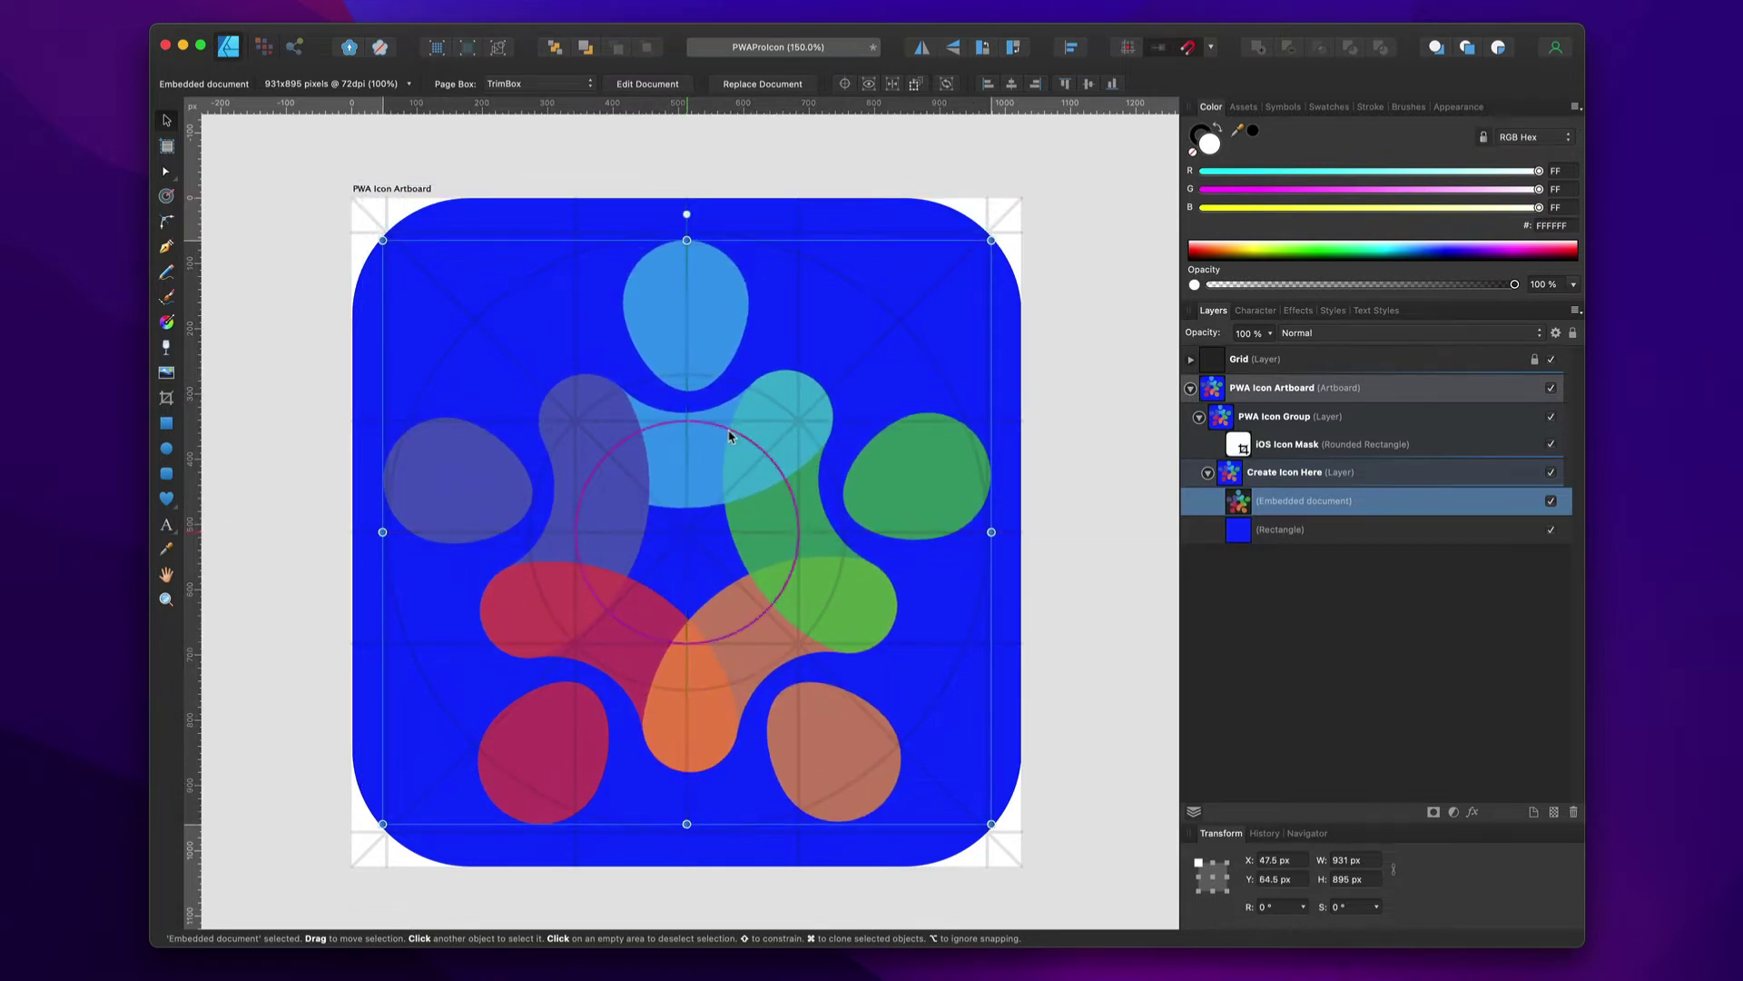
pyautogui.click(1033, 332)
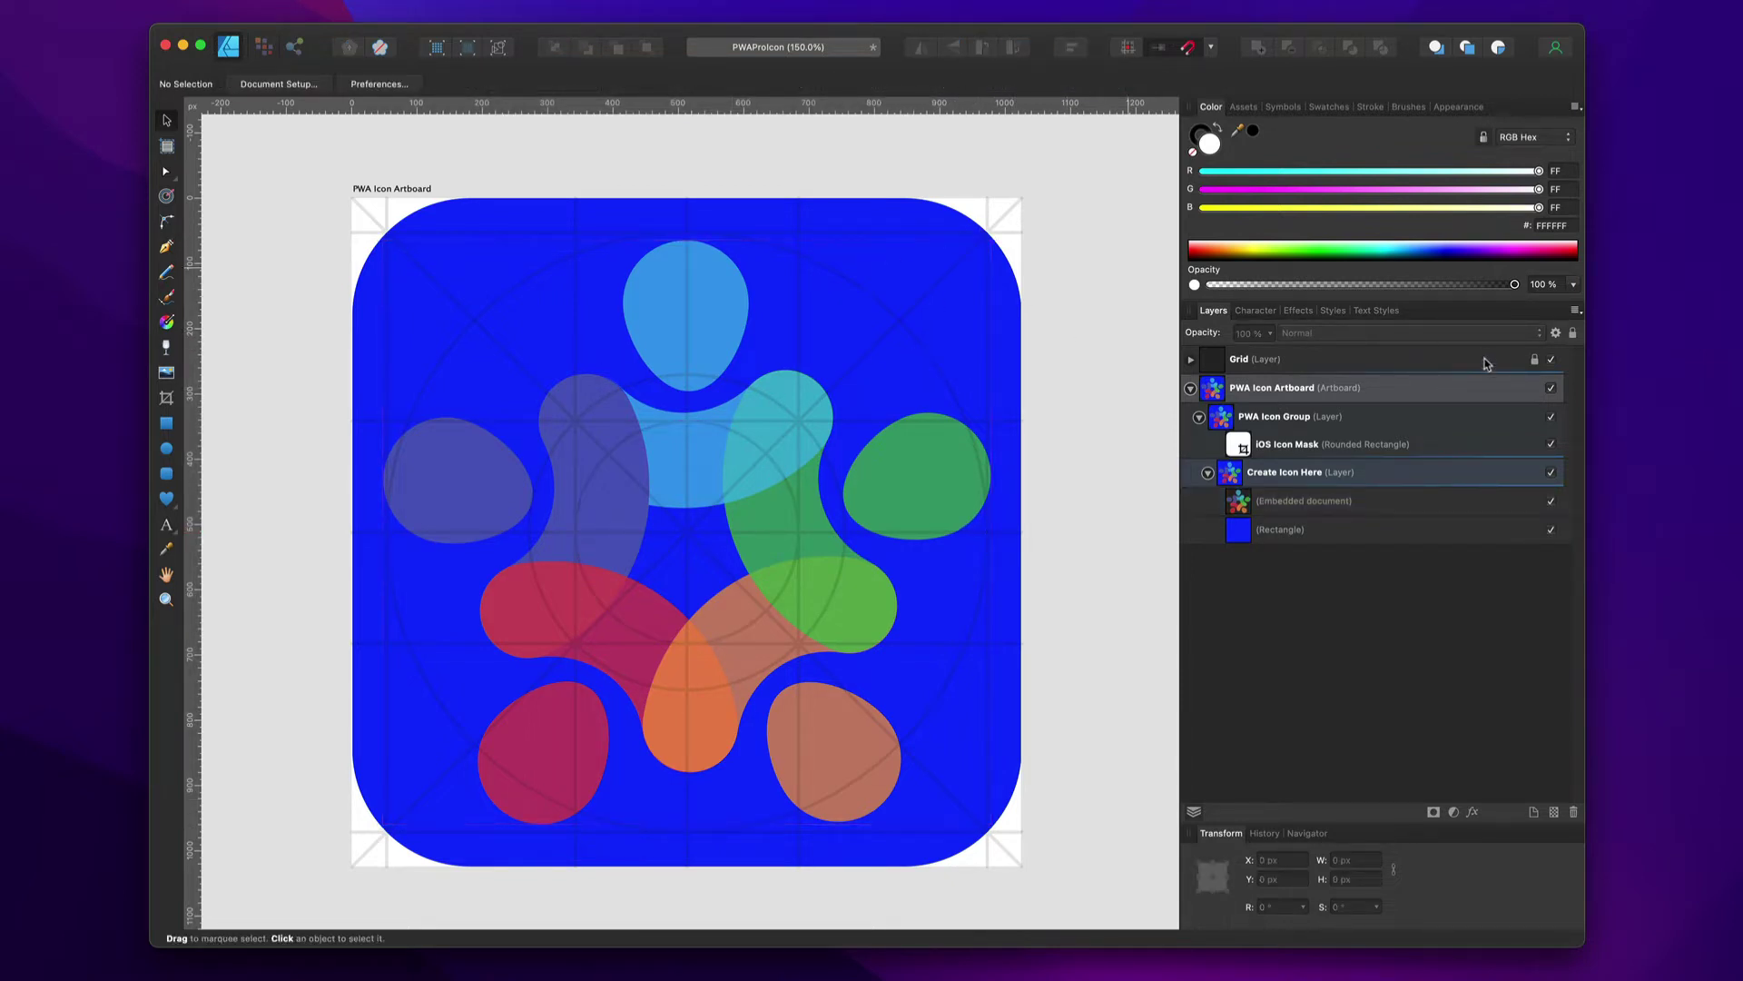
pyautogui.click(1551, 360)
pyautogui.click(1553, 361)
# With the background rectangle selected, copy the navy hex code #0b2049 from the ColorSlurp colour picker
pyautogui.click(1292, 529)
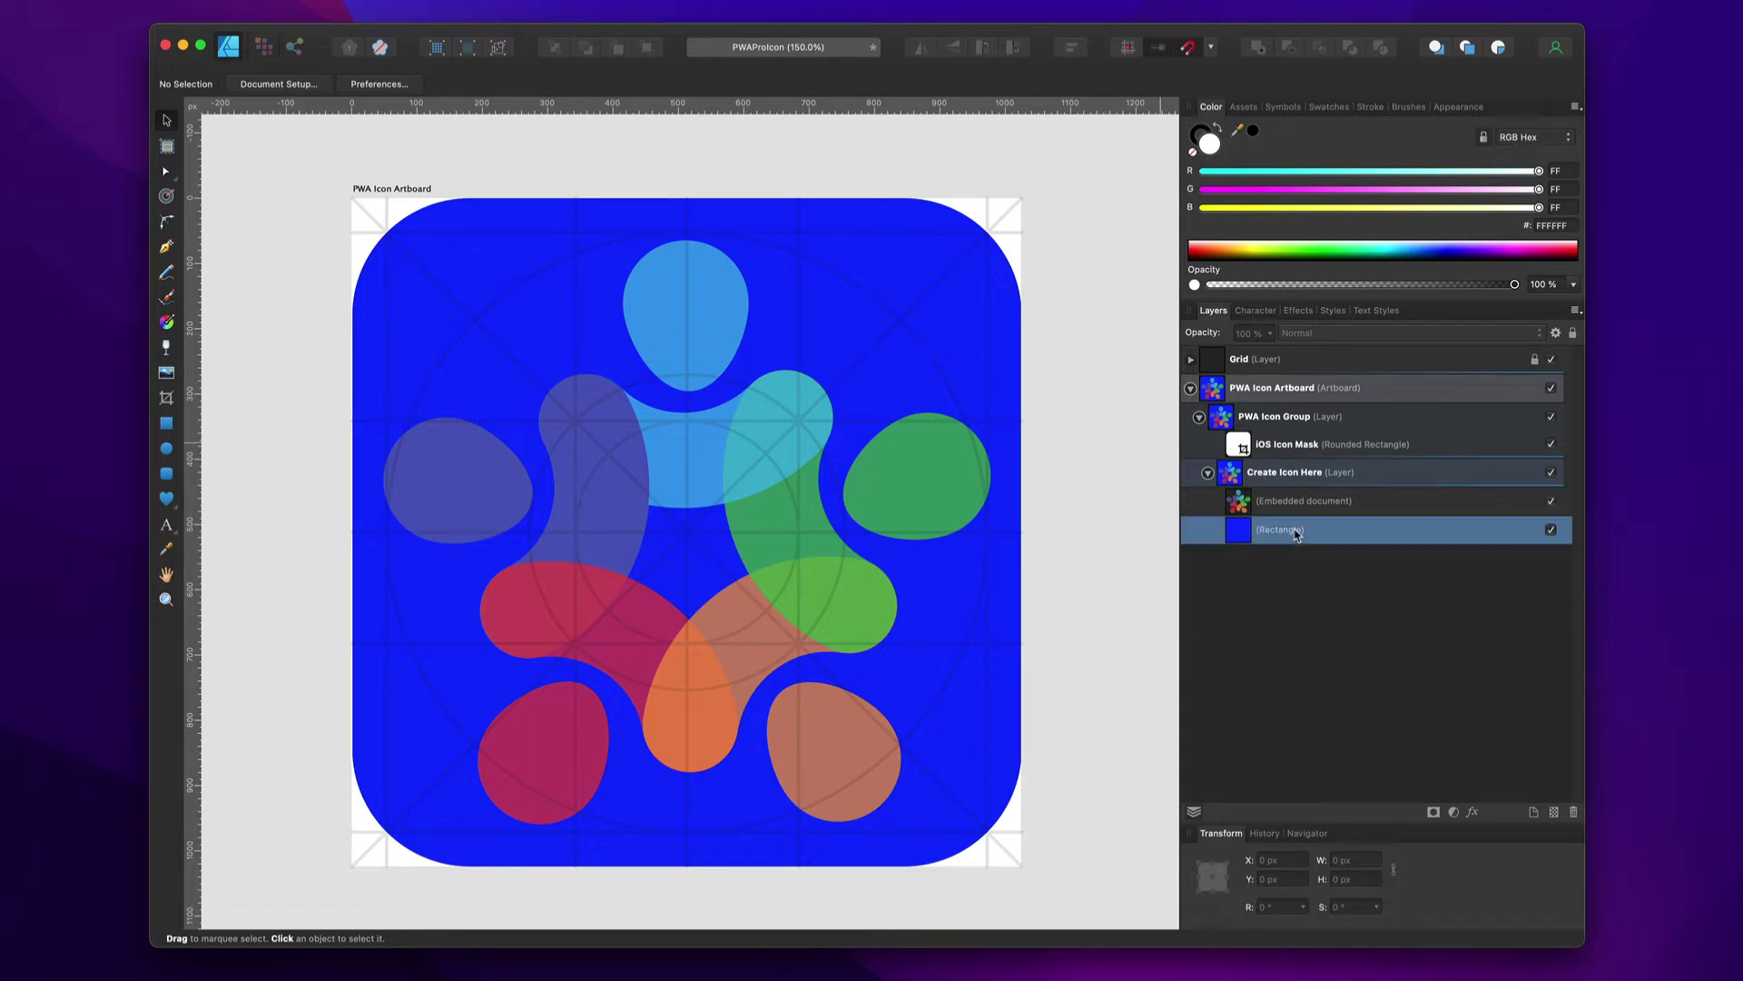
pyautogui.hotkey('alt', 'space')
pyautogui.write('colo')
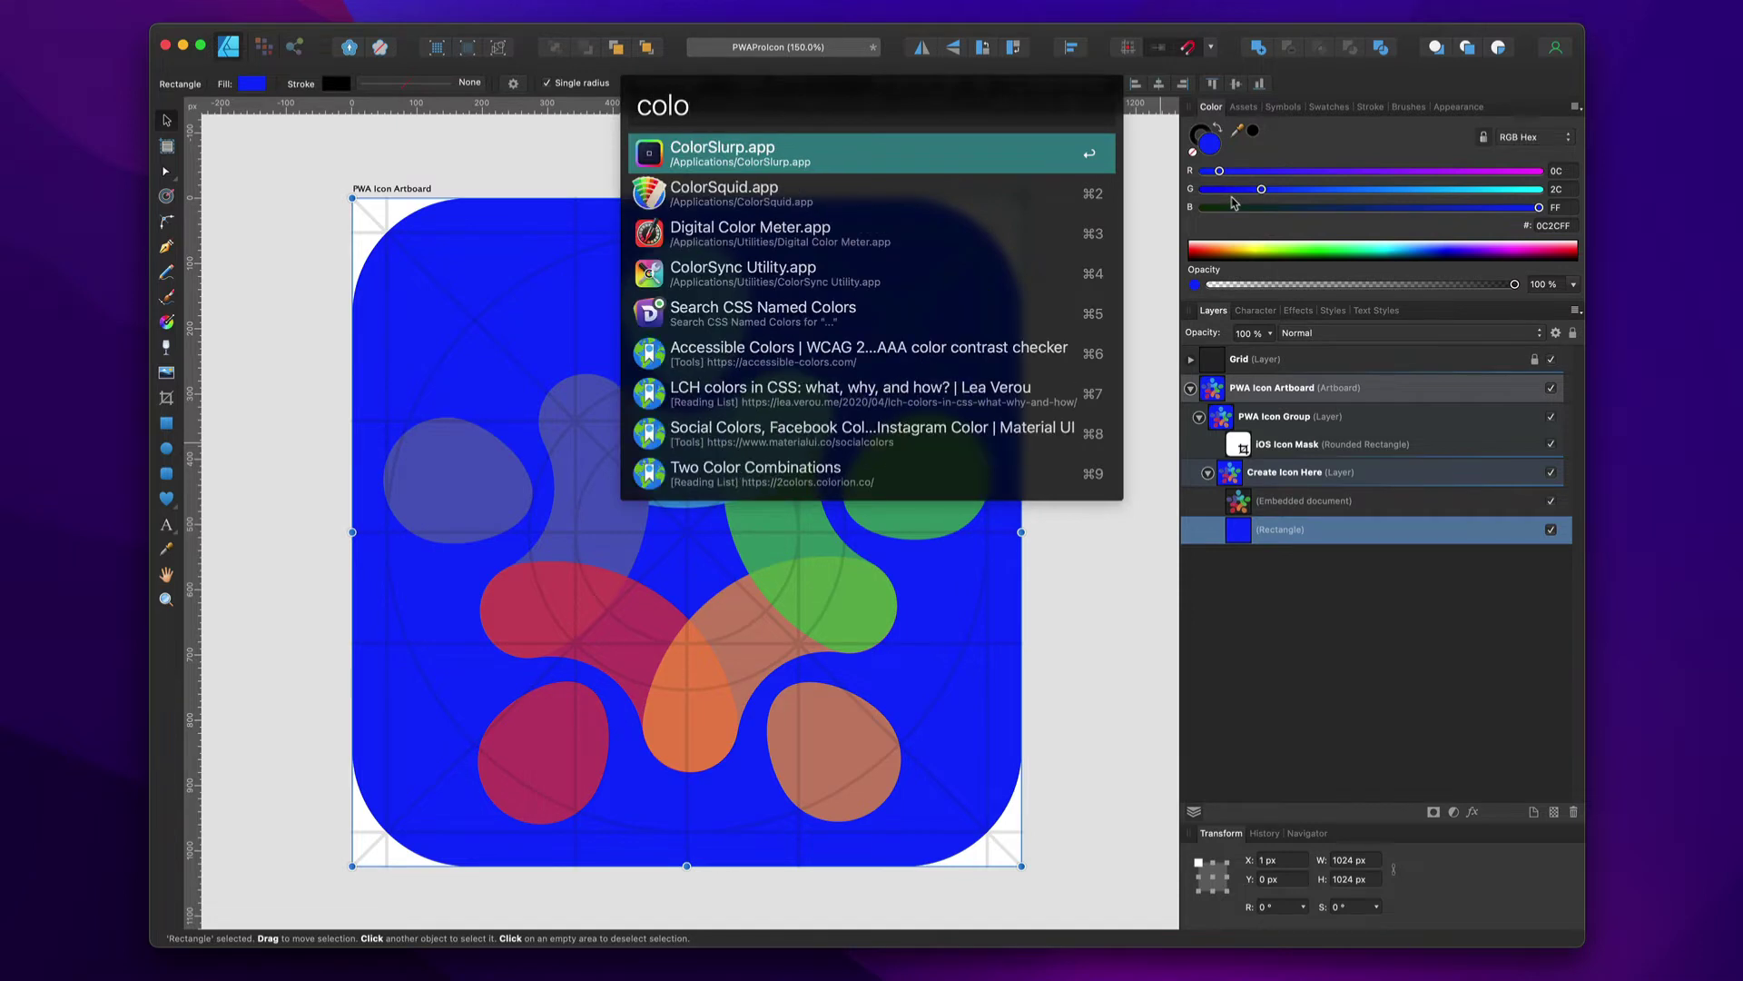
pyautogui.press('Return')
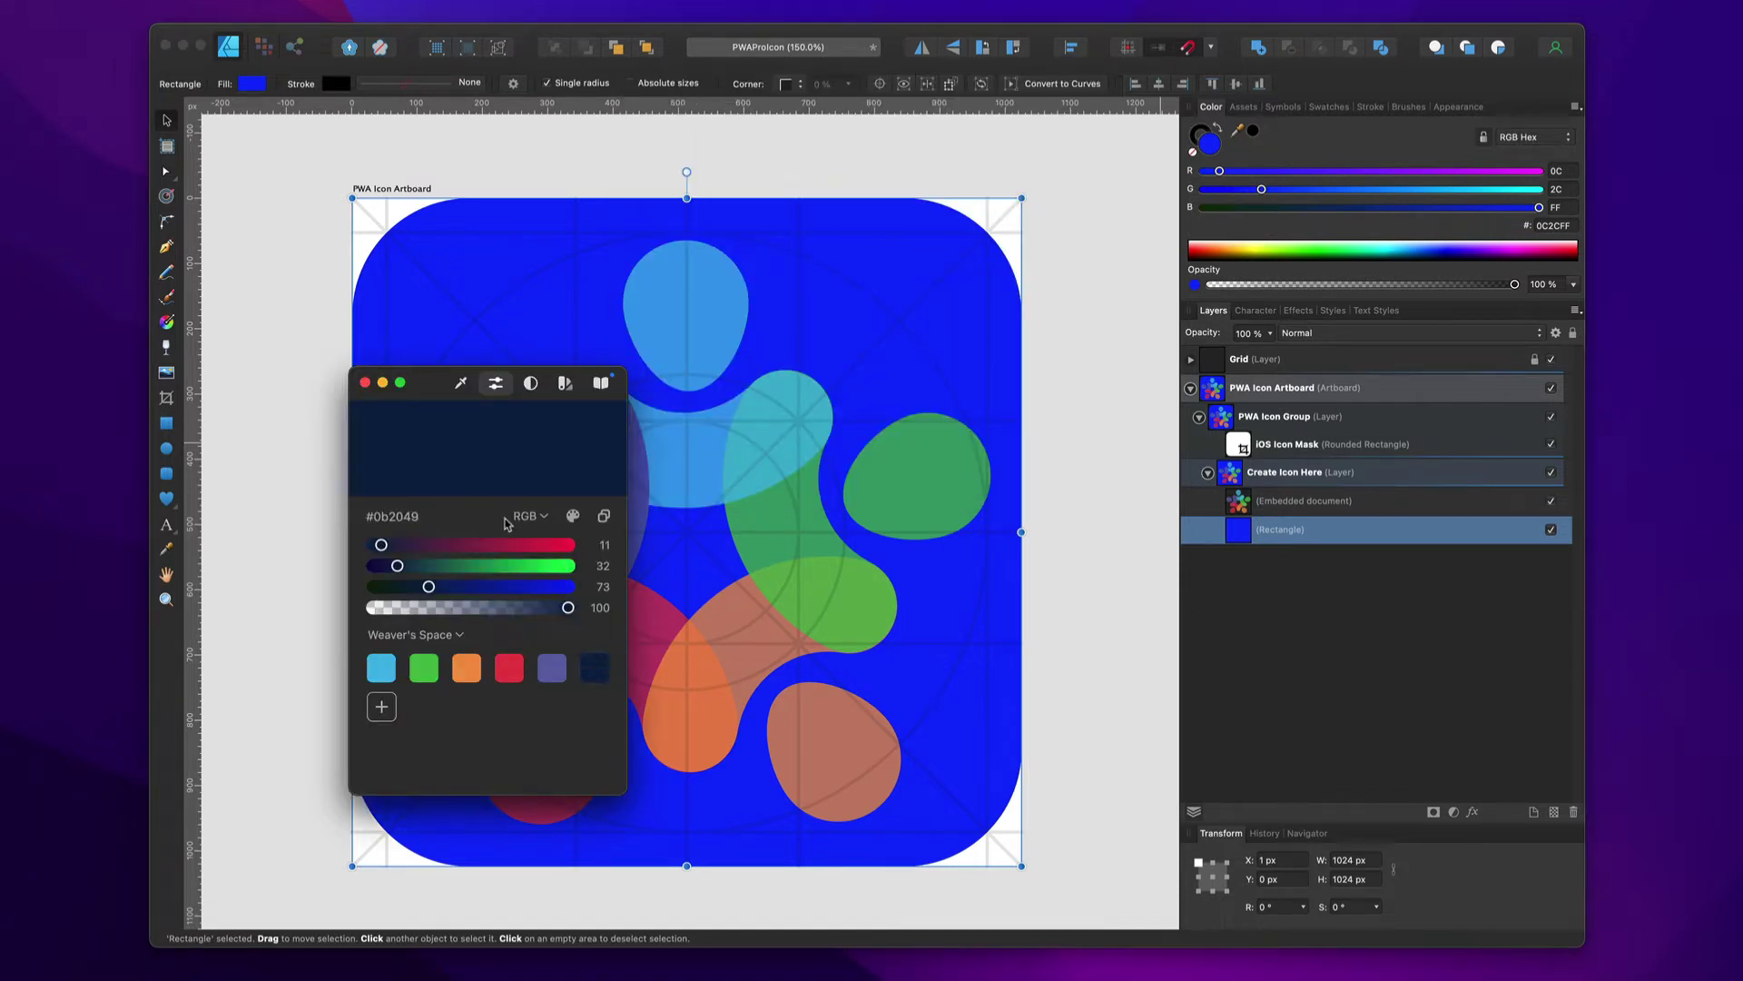
pyautogui.click(397, 517)
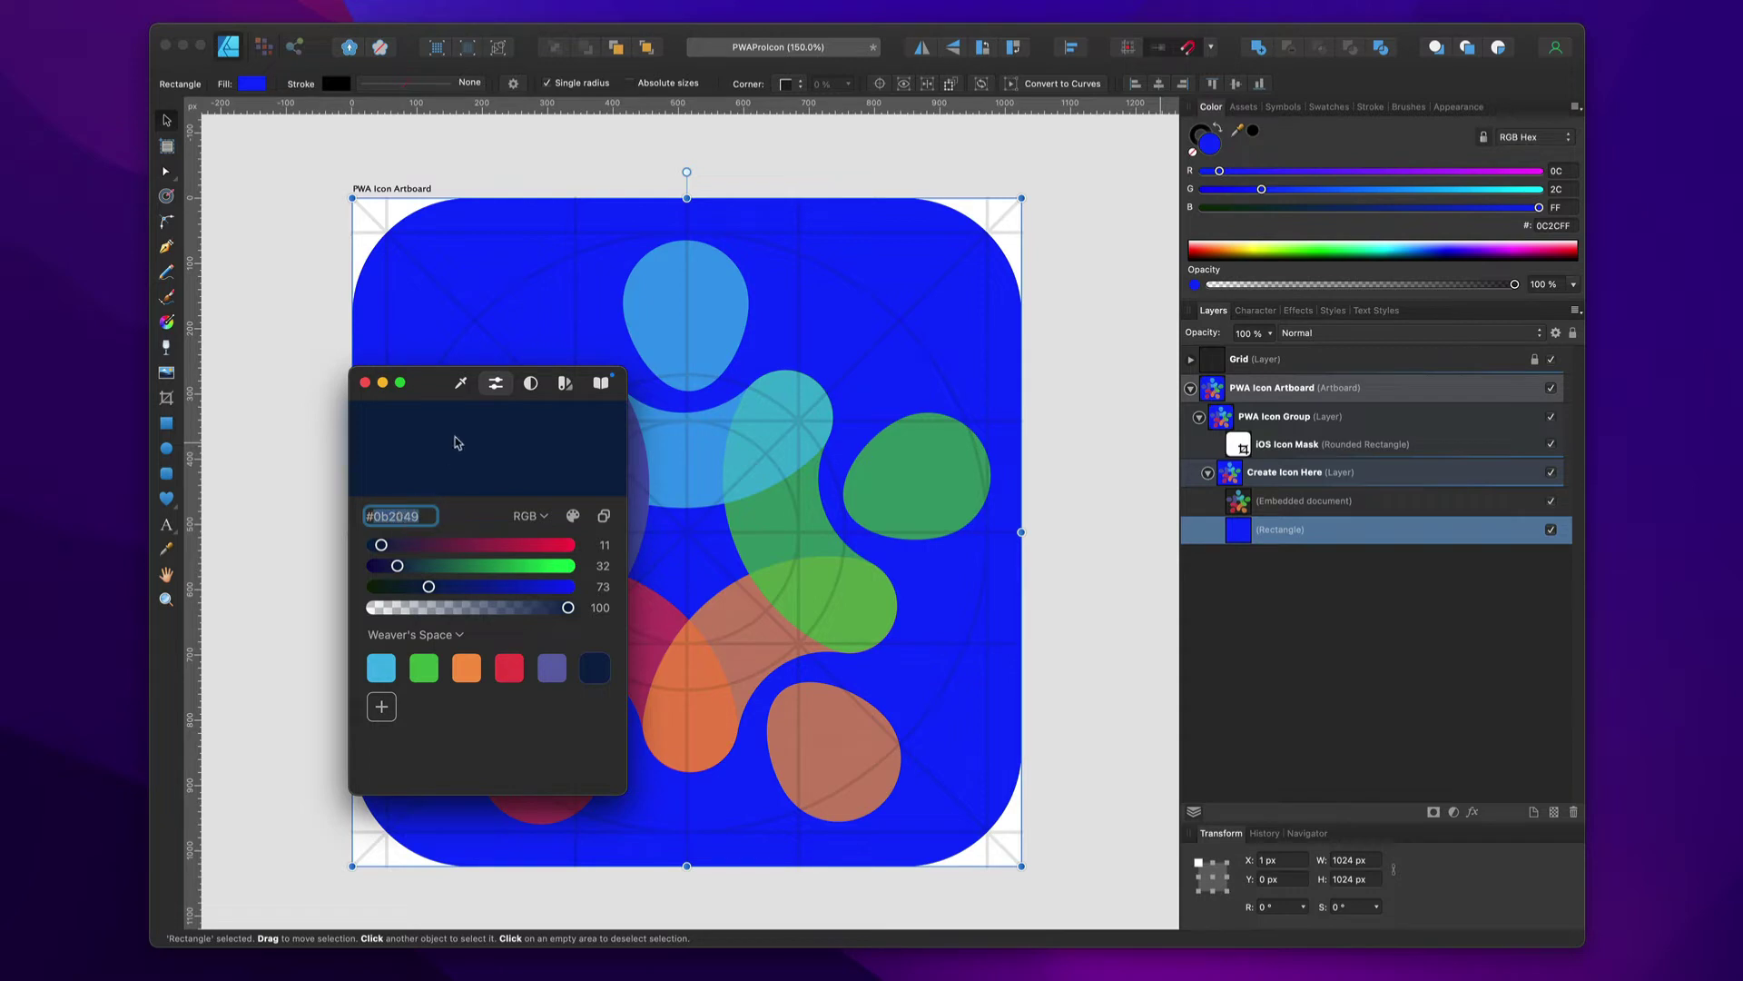
pyautogui.click(365, 382)
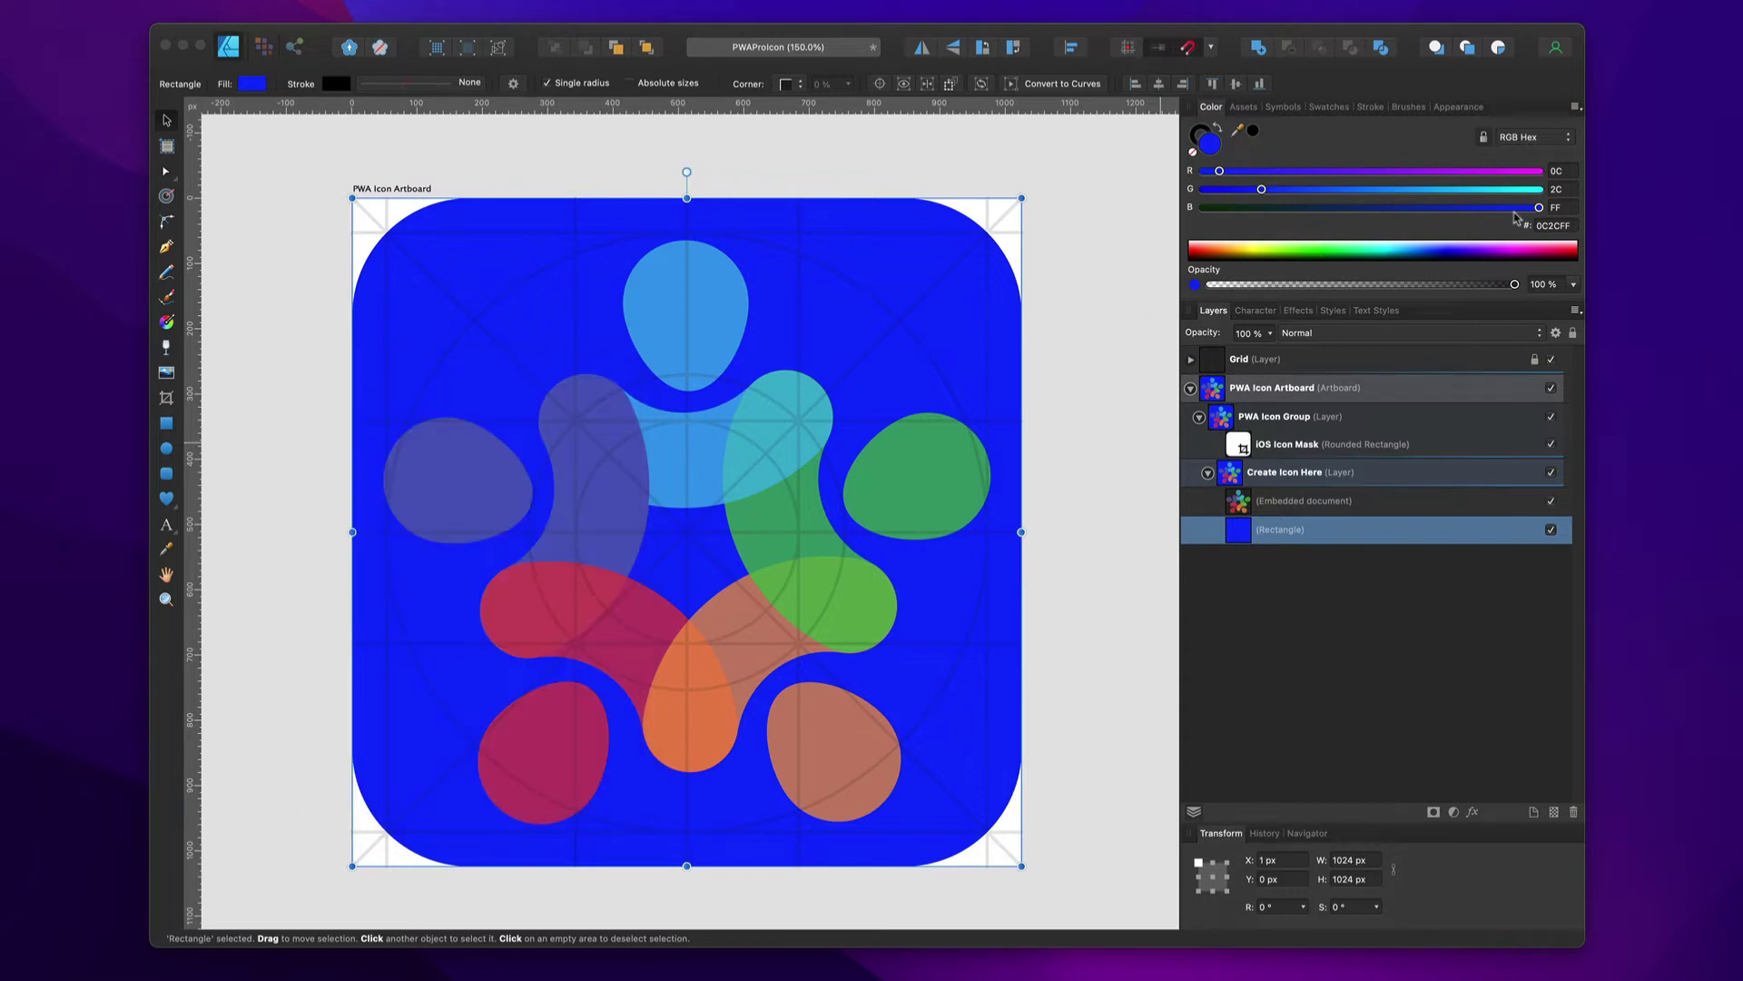
# Paste #0b2049 into the rectangle's hex colour field and check the new navy fill
pyautogui.click(1555, 226)
pyautogui.write('0B2049')
pyautogui.press('Return')
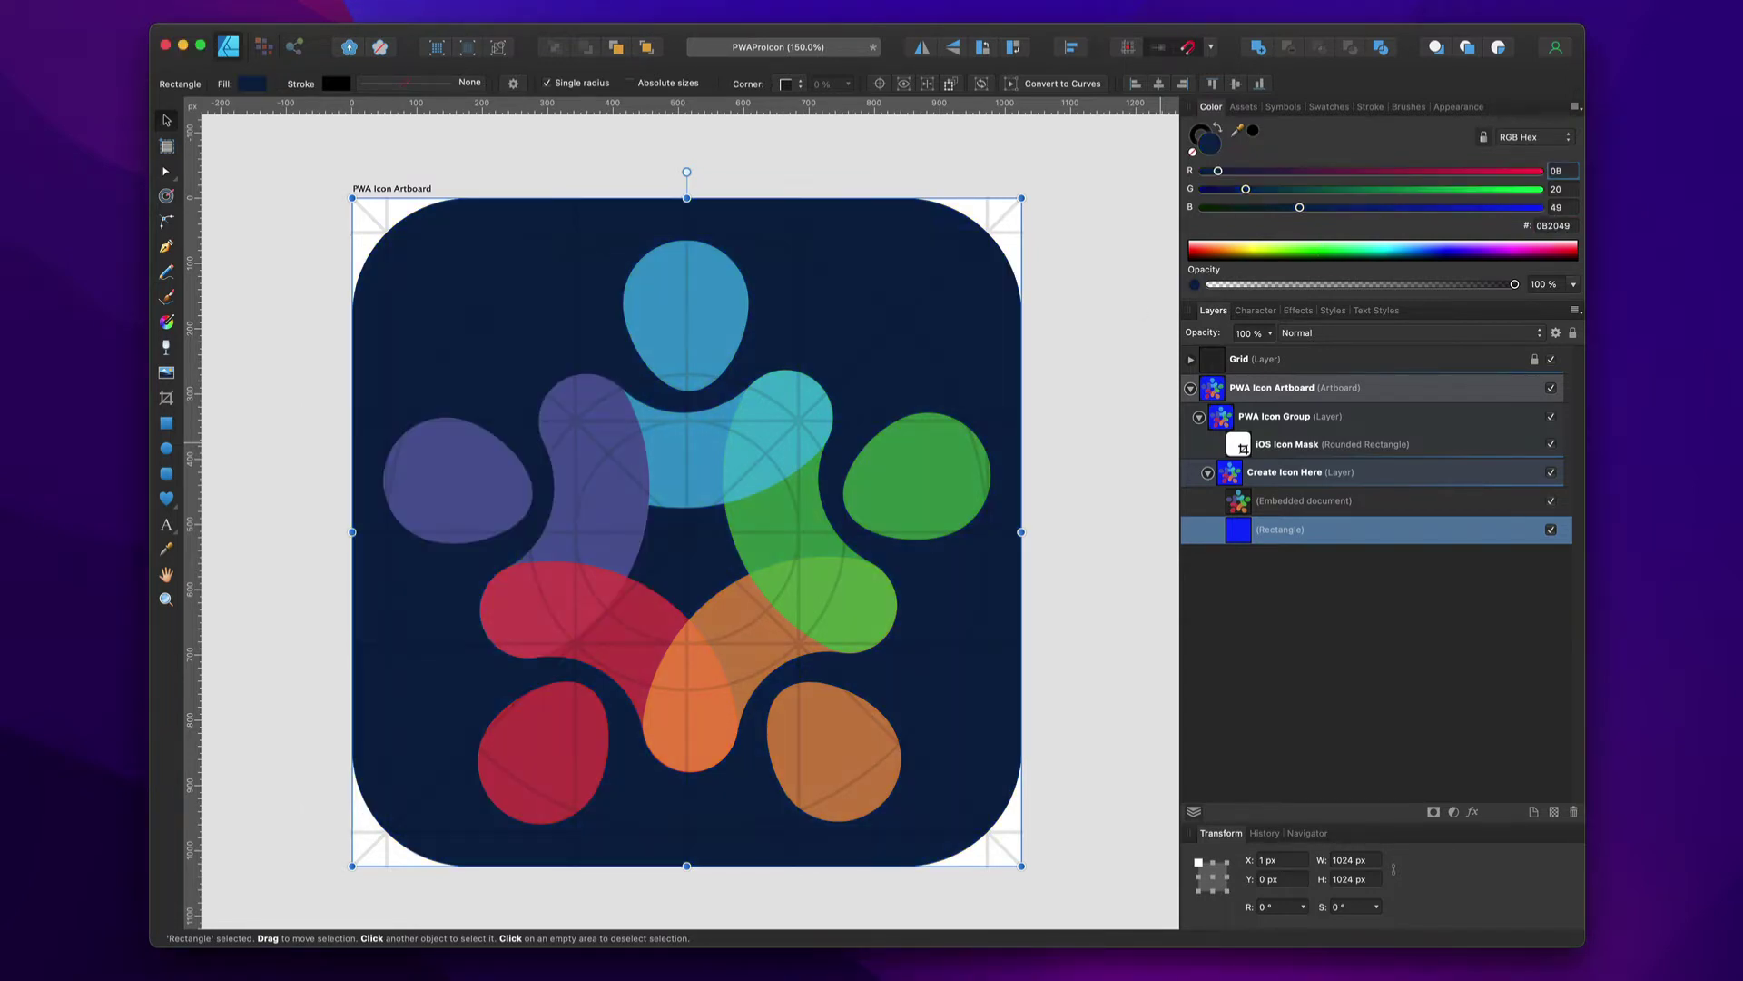
pyautogui.click(1161, 542)
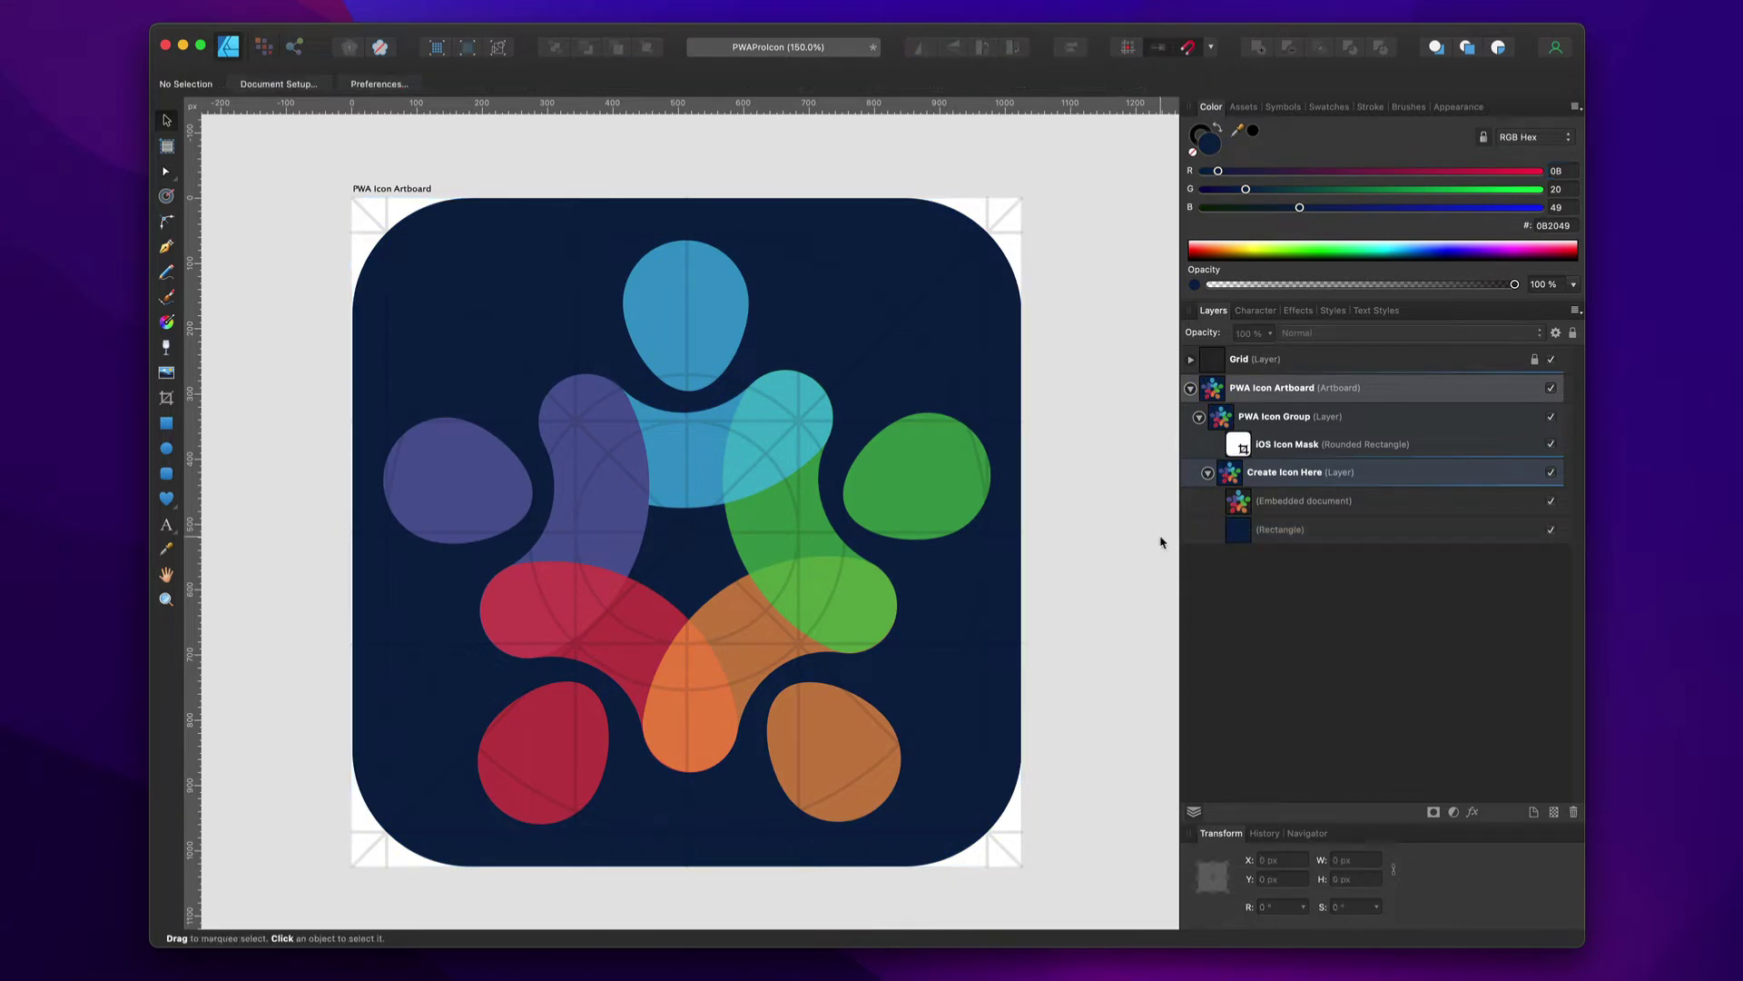
pyautogui.click(1218, 536)
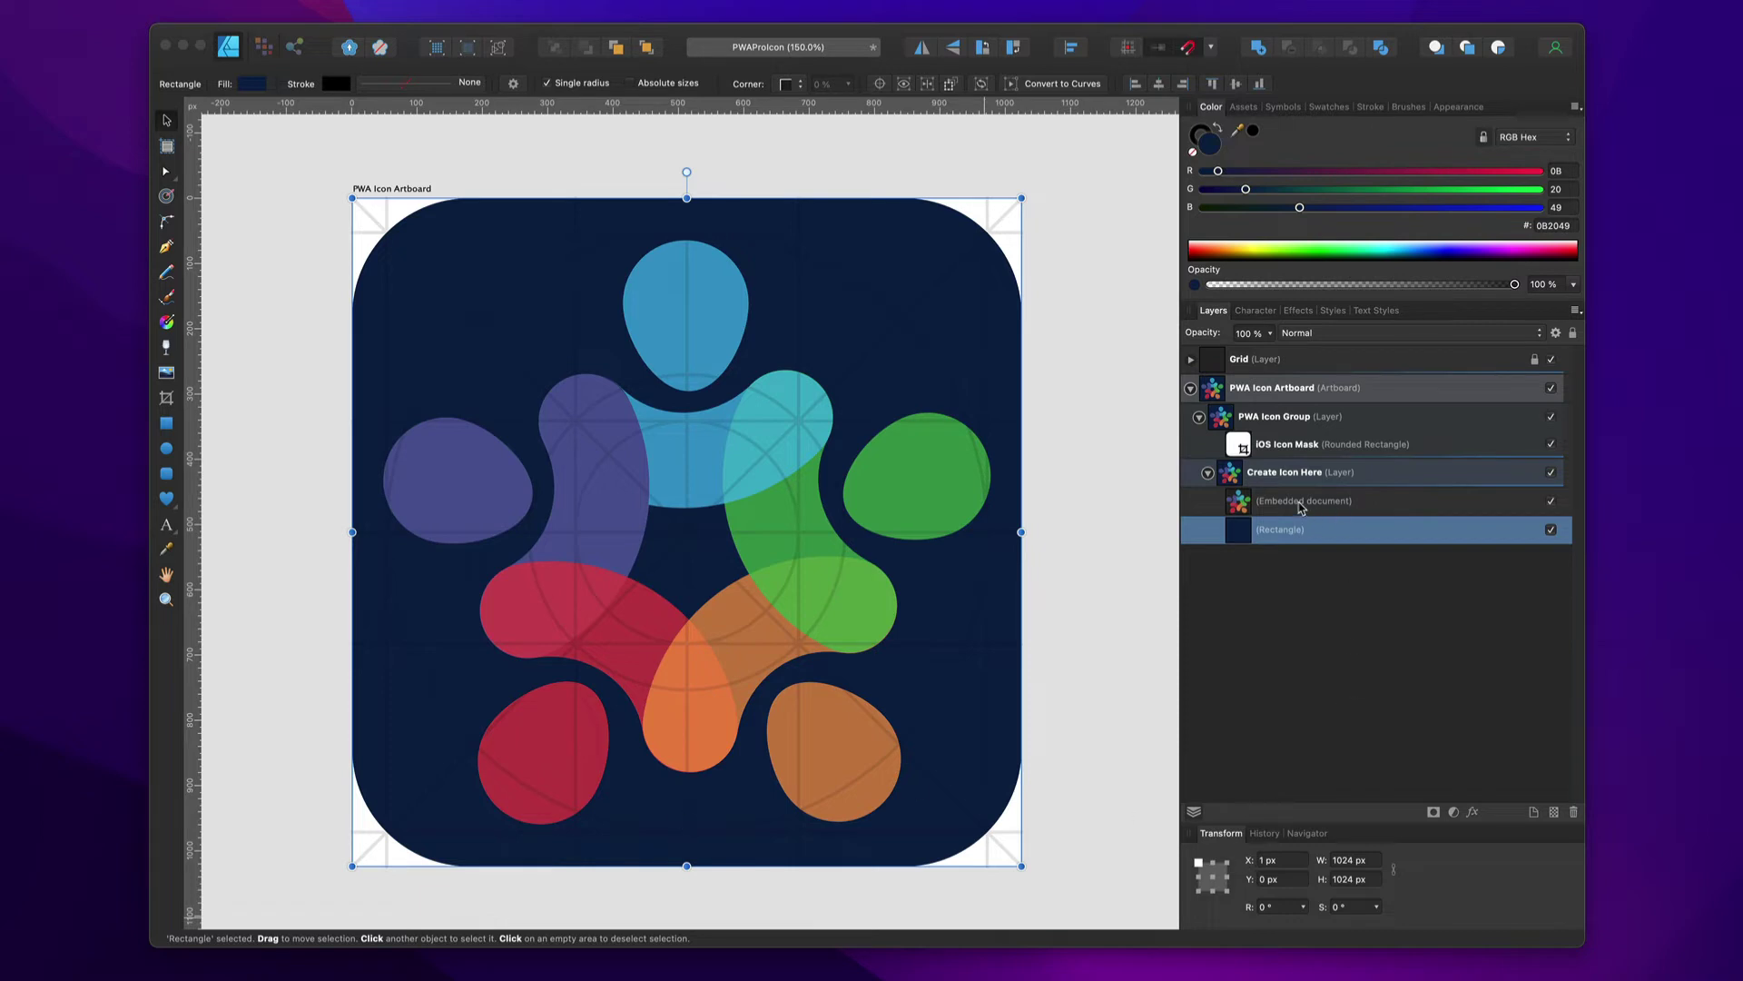
# Hide the logo, add the yeti-round astronaut image enlarged and raised, then hide it too
pyautogui.click(1302, 507)
pyautogui.click(1551, 500)
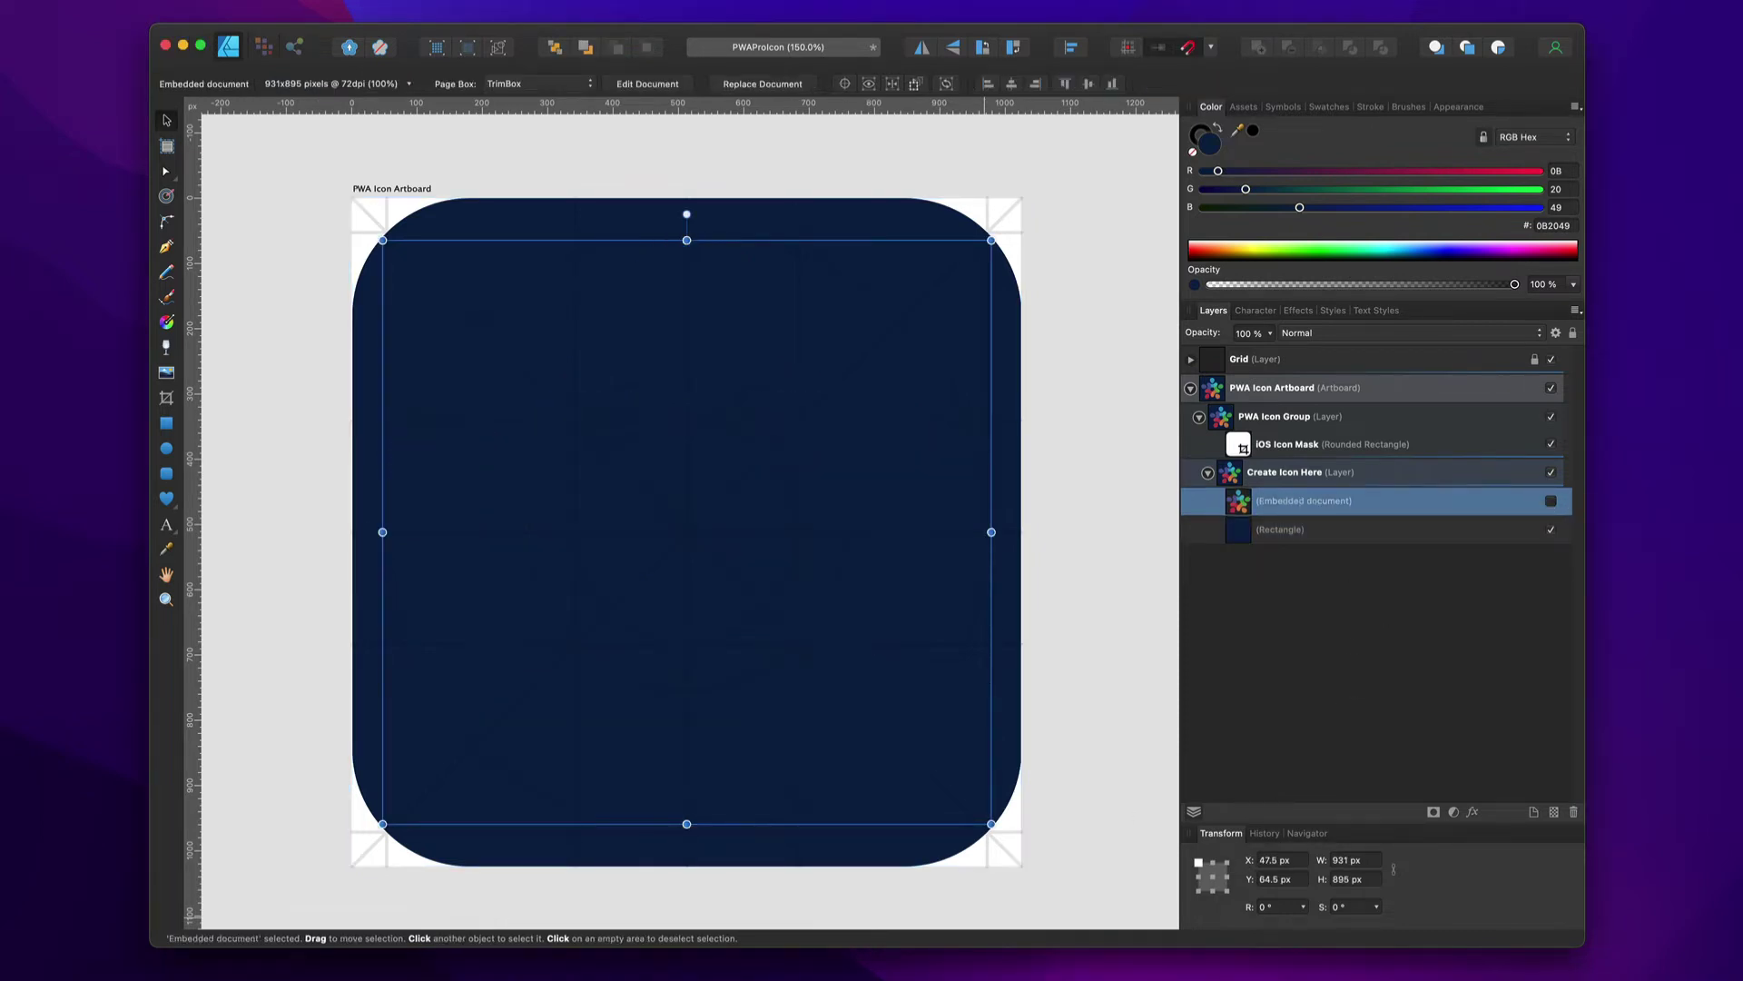
pyautogui.moveTo(1026, 273); pyautogui.dragTo(682, 496)
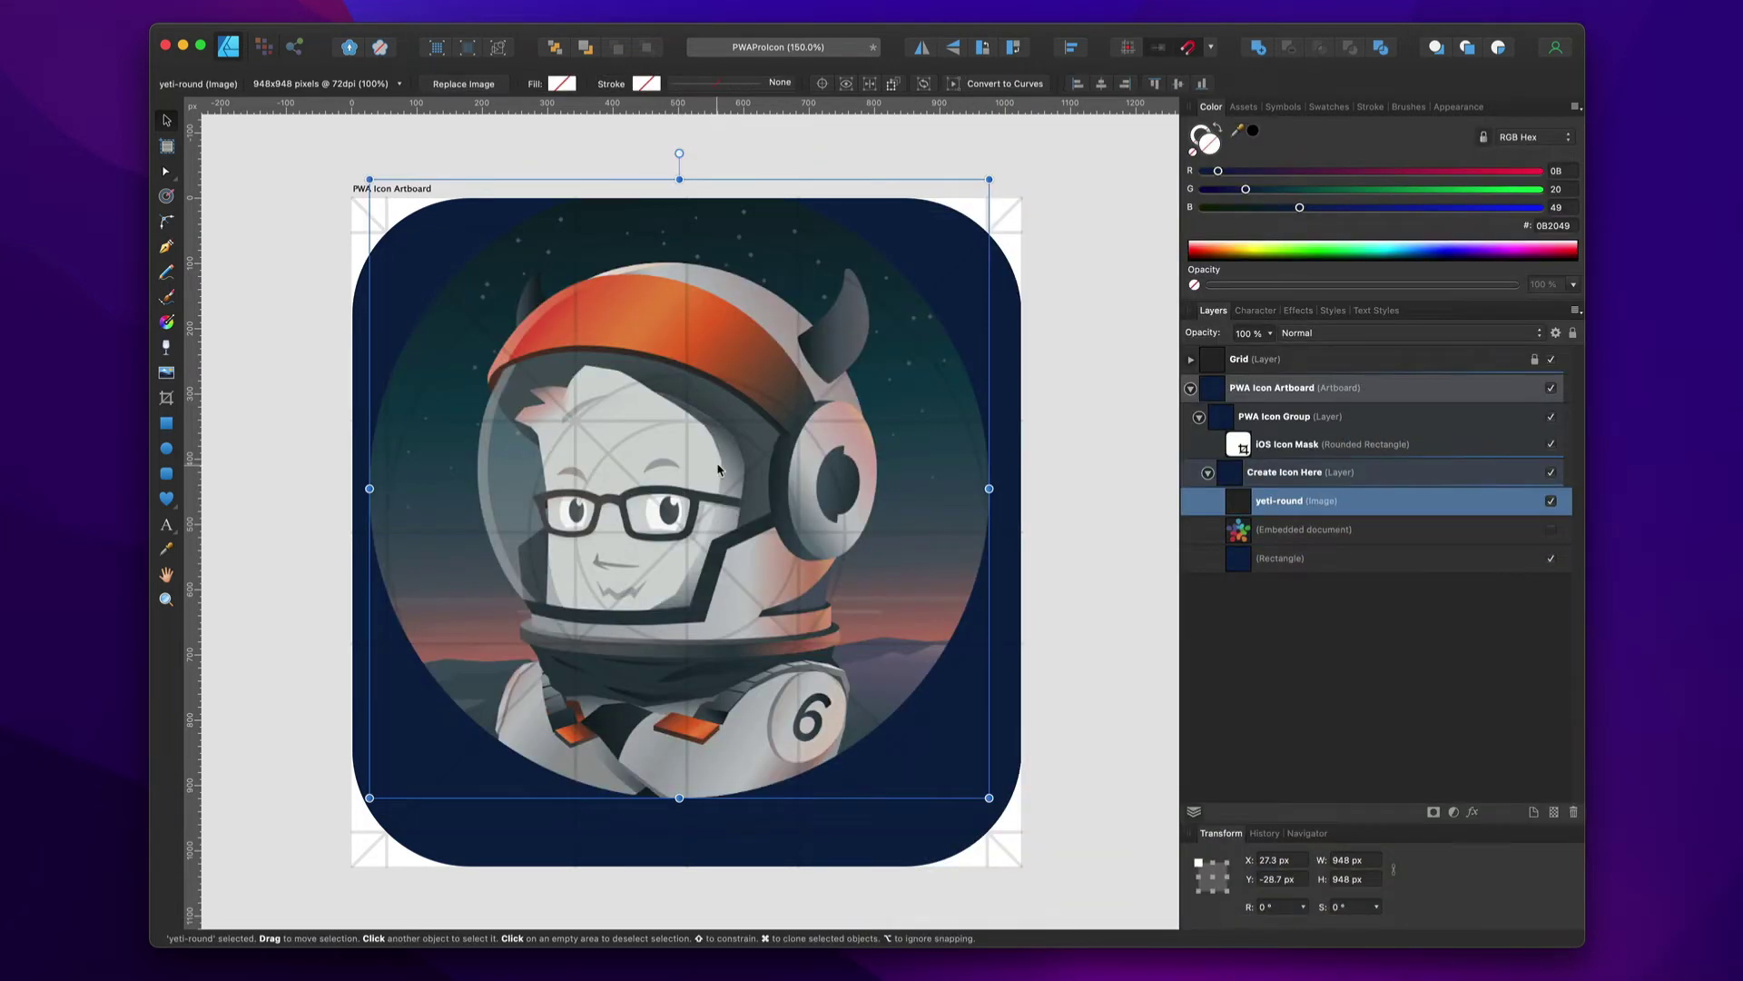
pyautogui.moveTo(679, 797); pyautogui.dragTo(691, 935)
pyautogui.scroll(5, 662, 739)
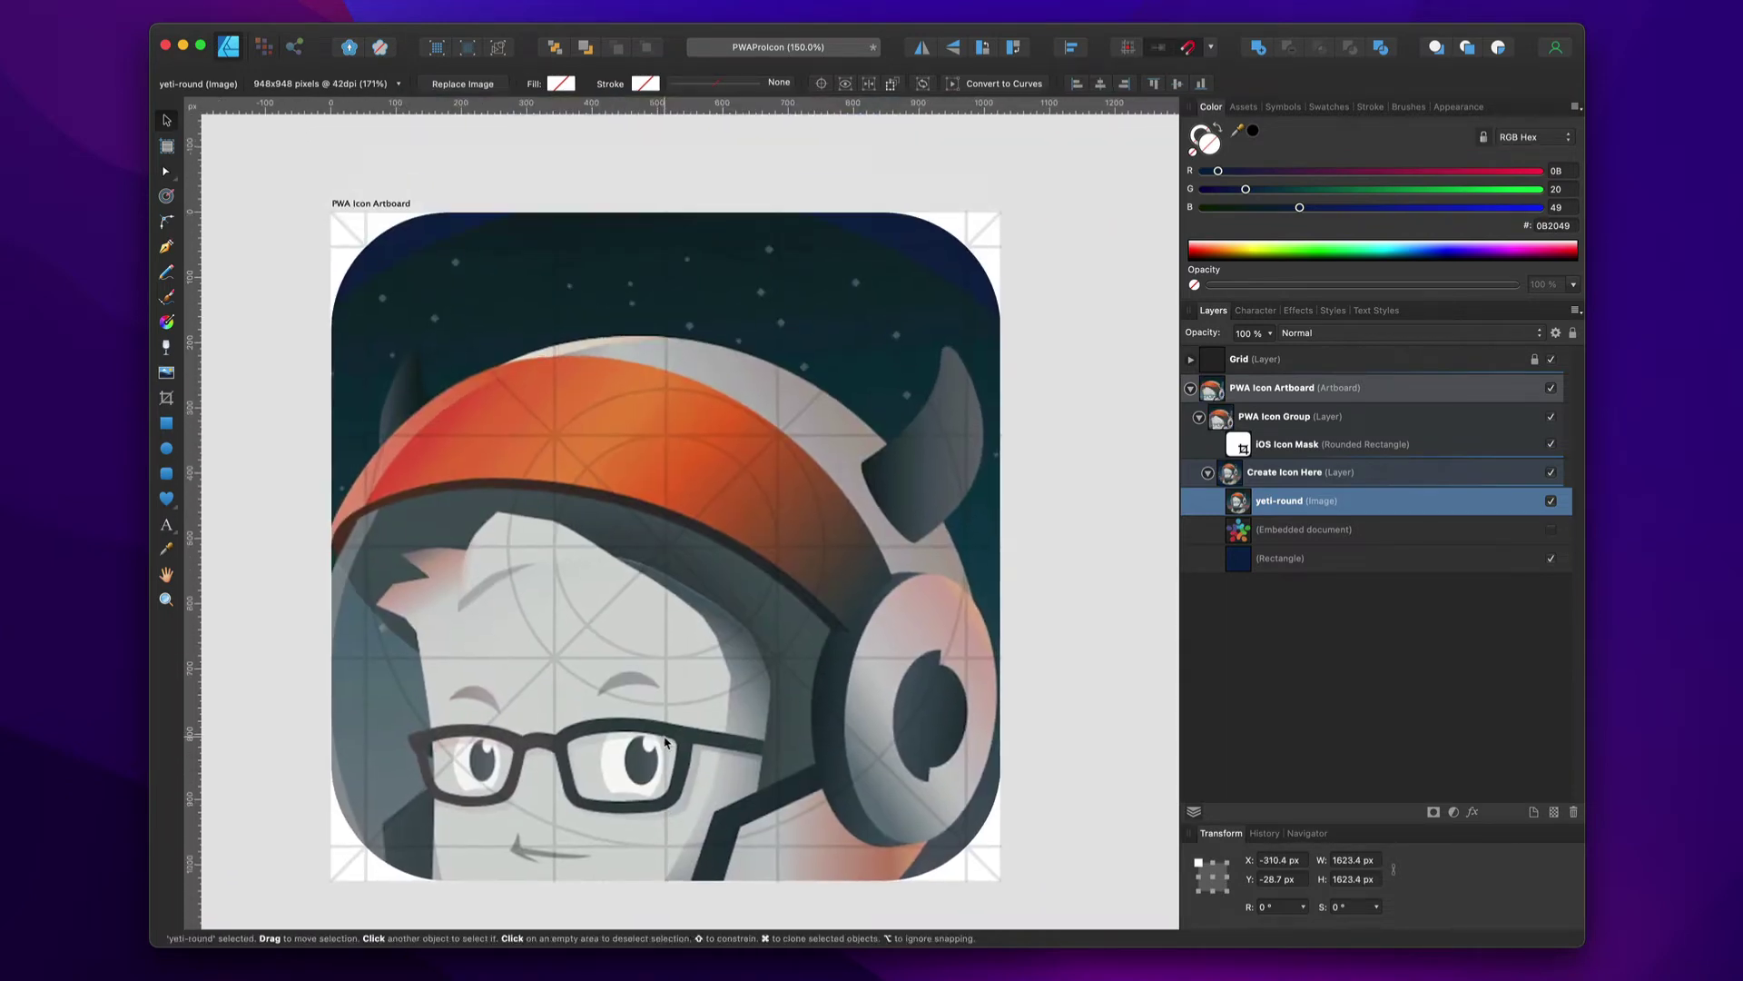
pyautogui.moveTo(675, 669); pyautogui.dragTo(690, 528)
pyautogui.click(1025, 535)
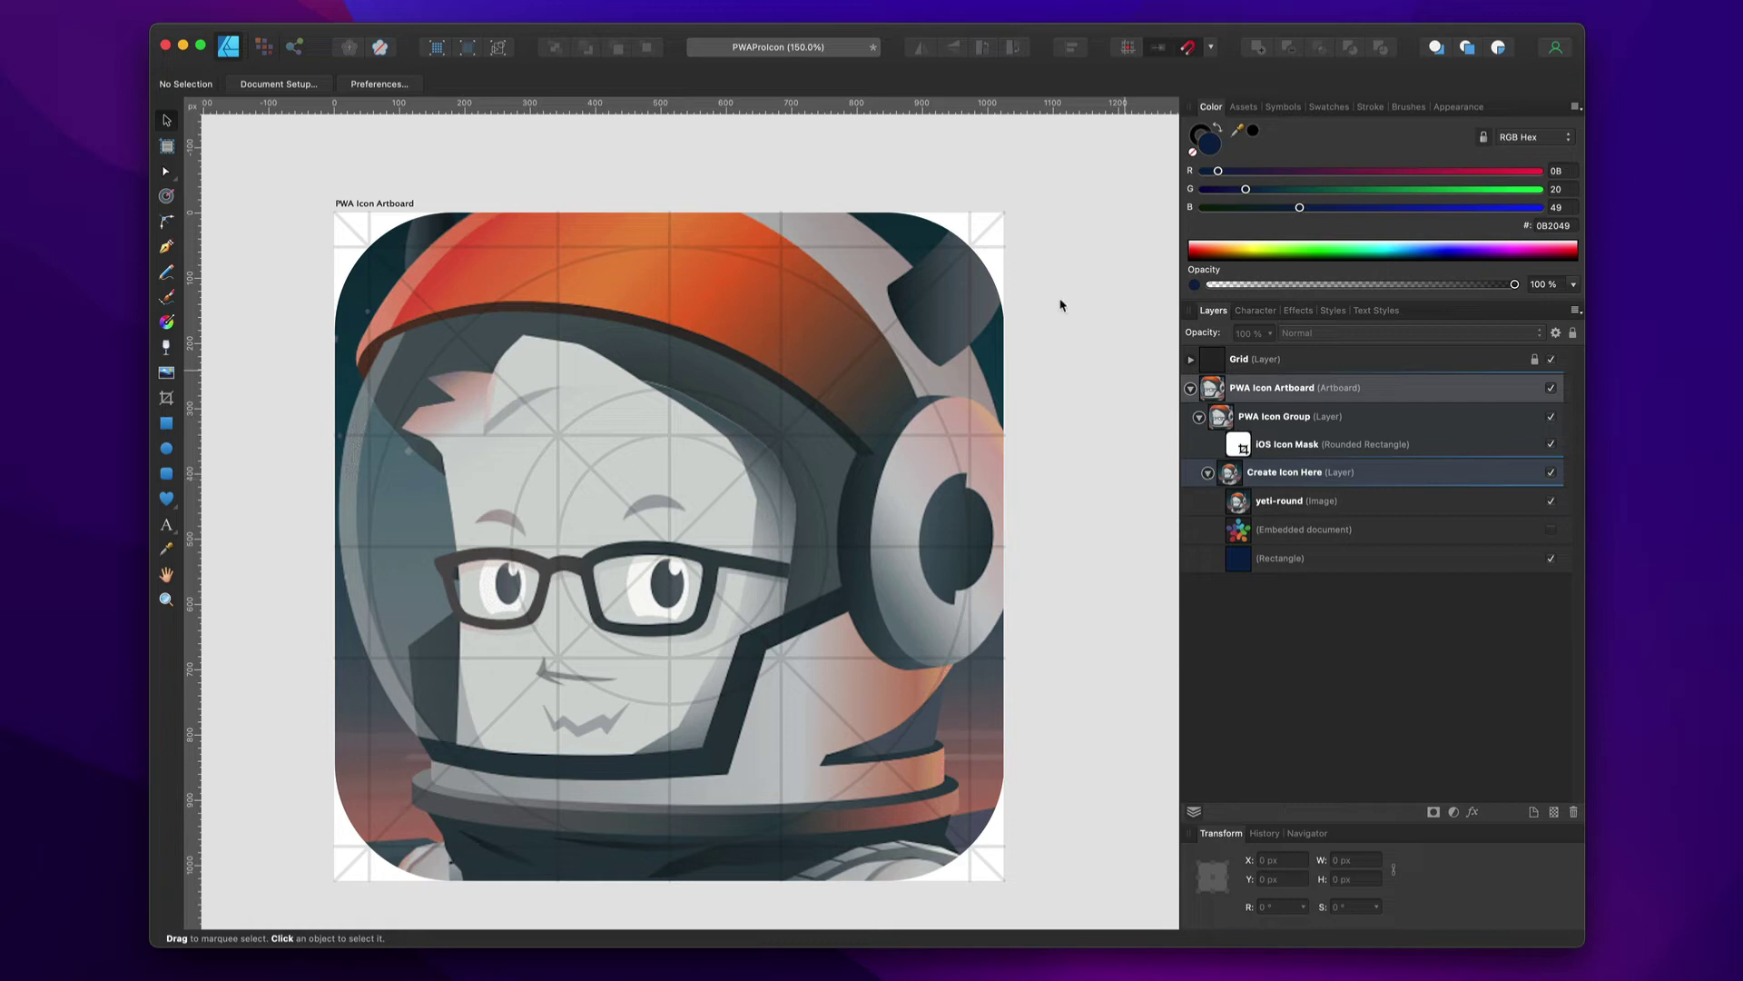
pyautogui.click(1550, 502)
# Delete the yeti-round layer and make the multicolour logo visible again
pyautogui.click(1493, 502)
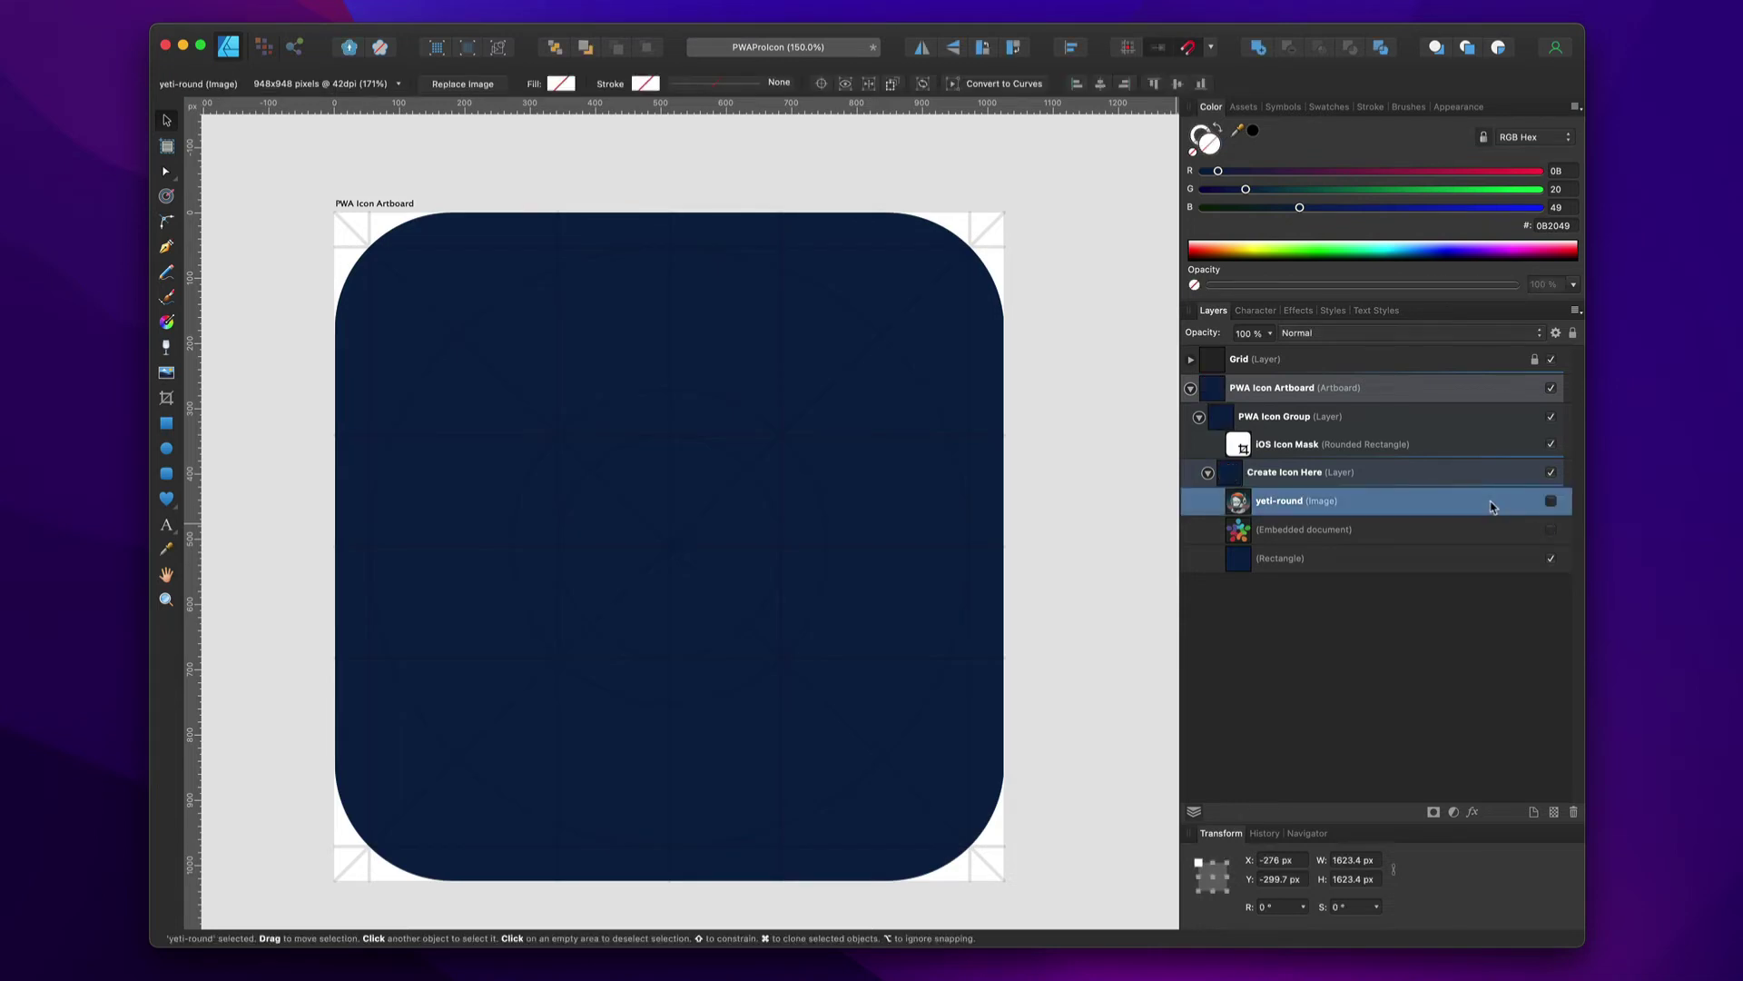
pyautogui.press('Delete')
pyautogui.click(1550, 502)
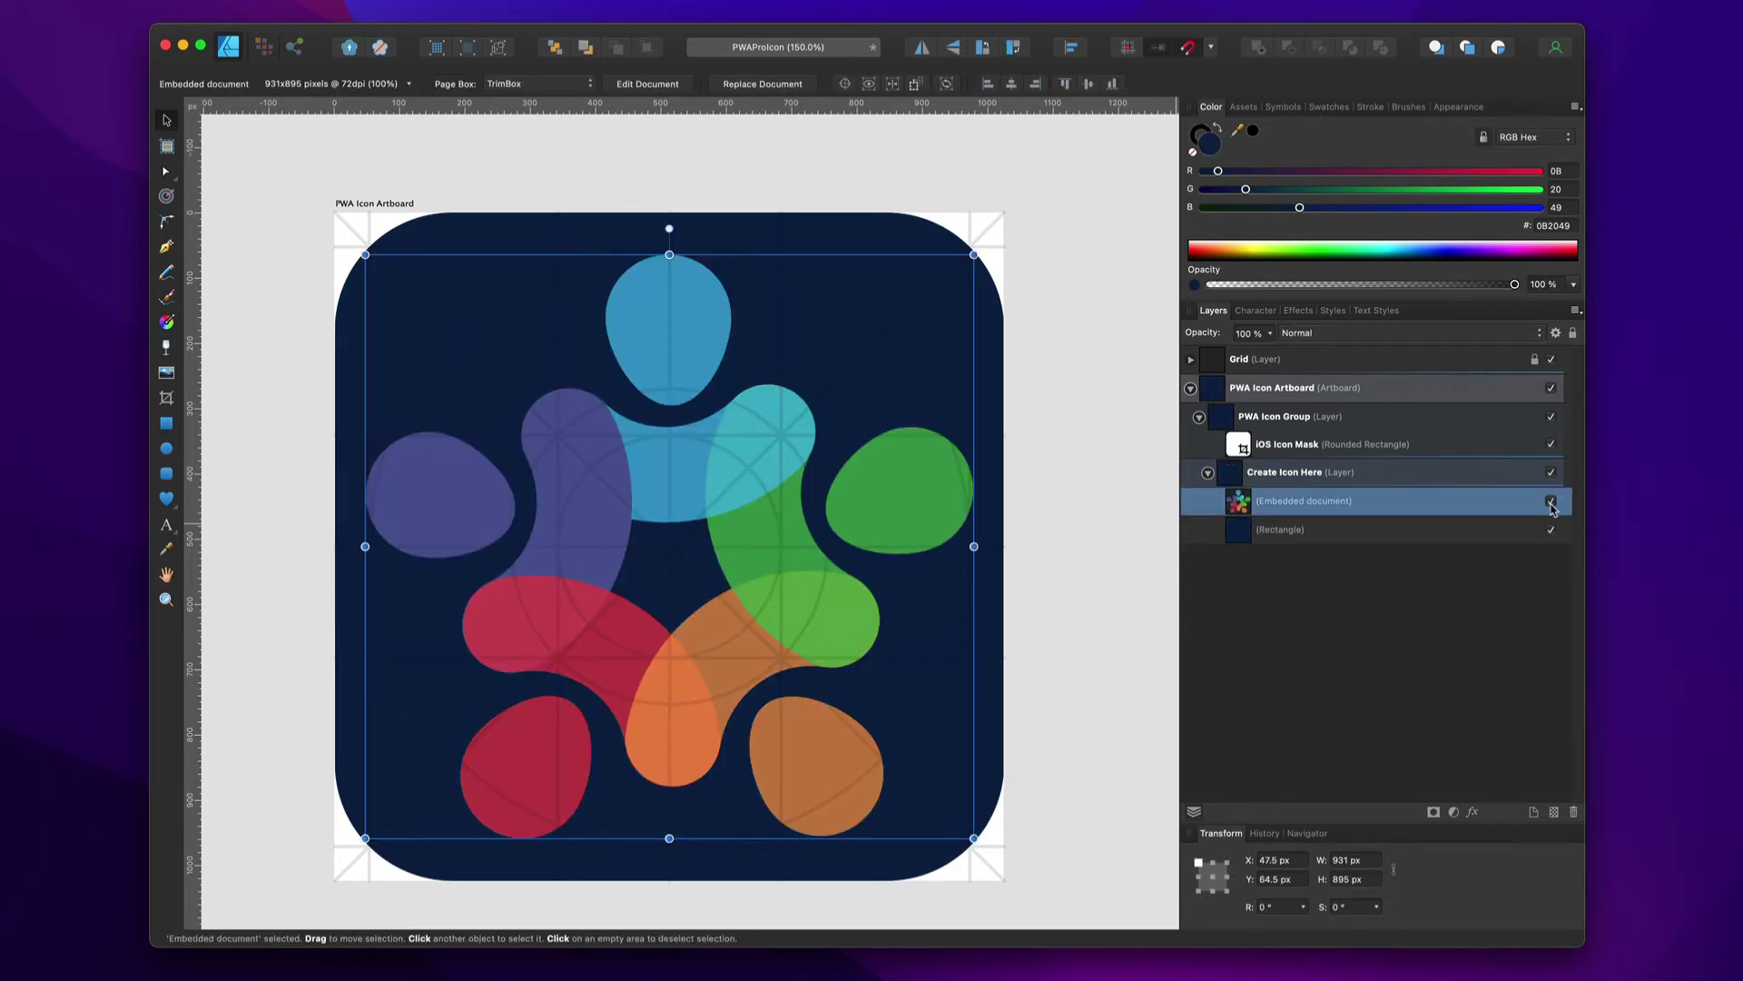
pyautogui.click(1427, 621)
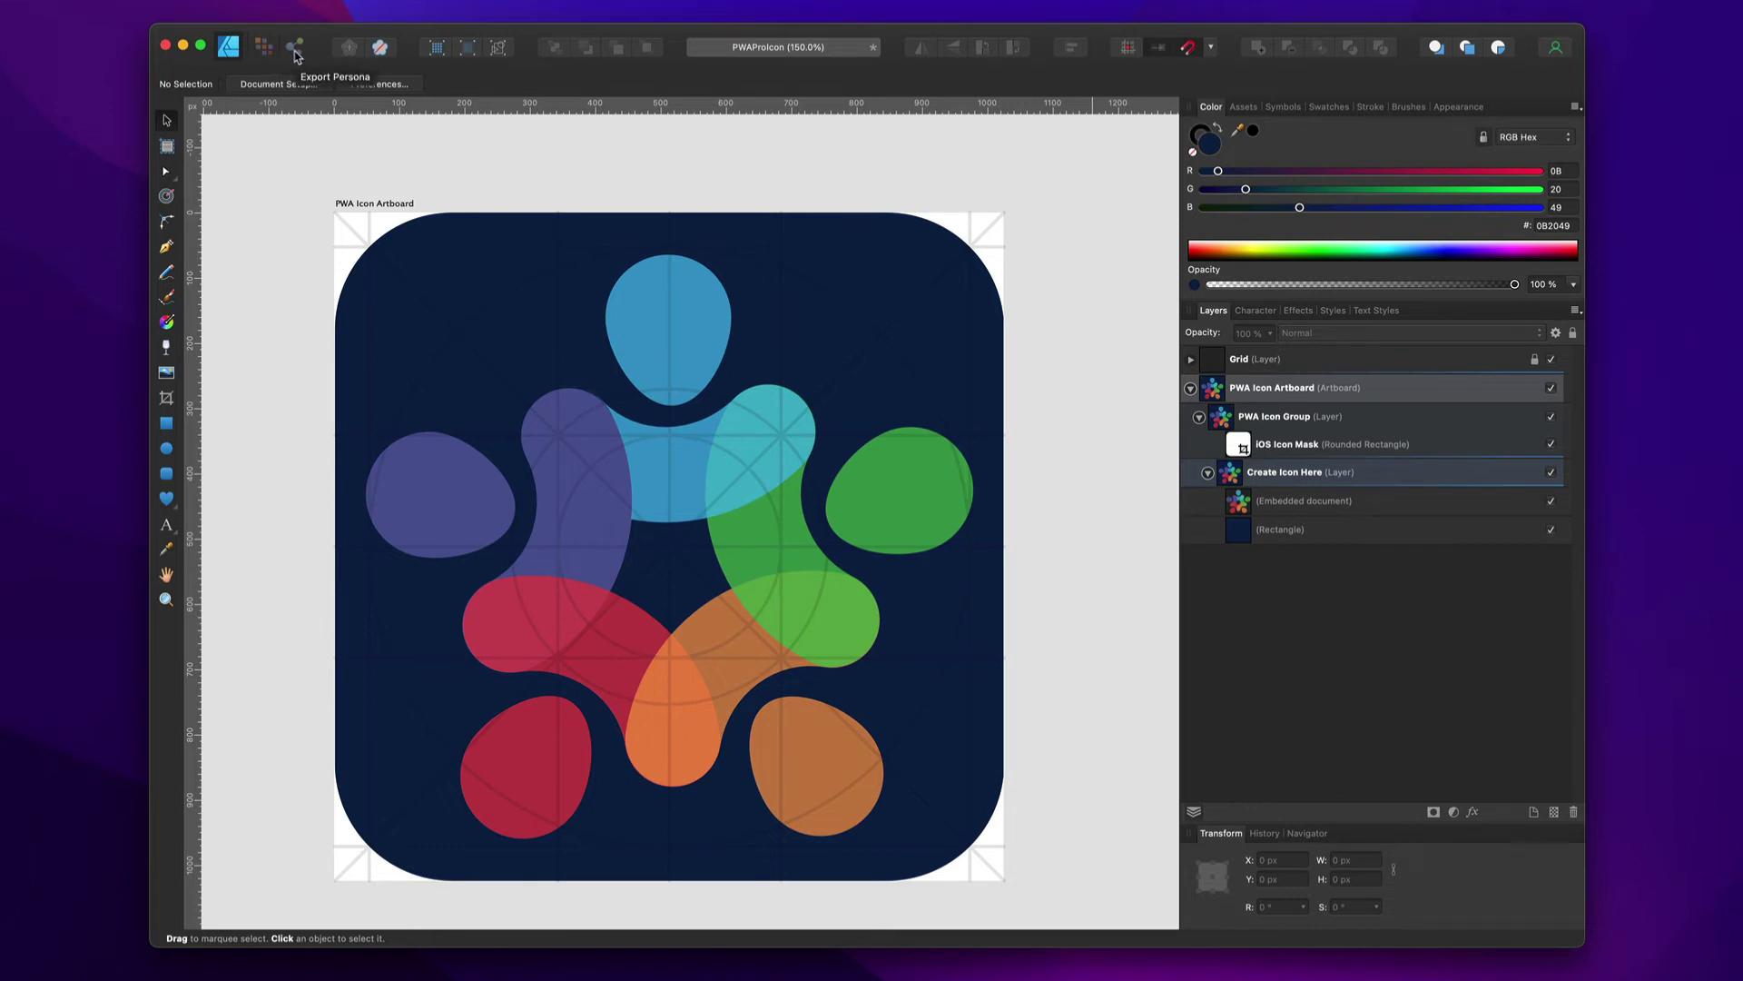
# Switch to the Export persona and expand the pwa slice to list its PNG sizes
pyautogui.click(295, 52)
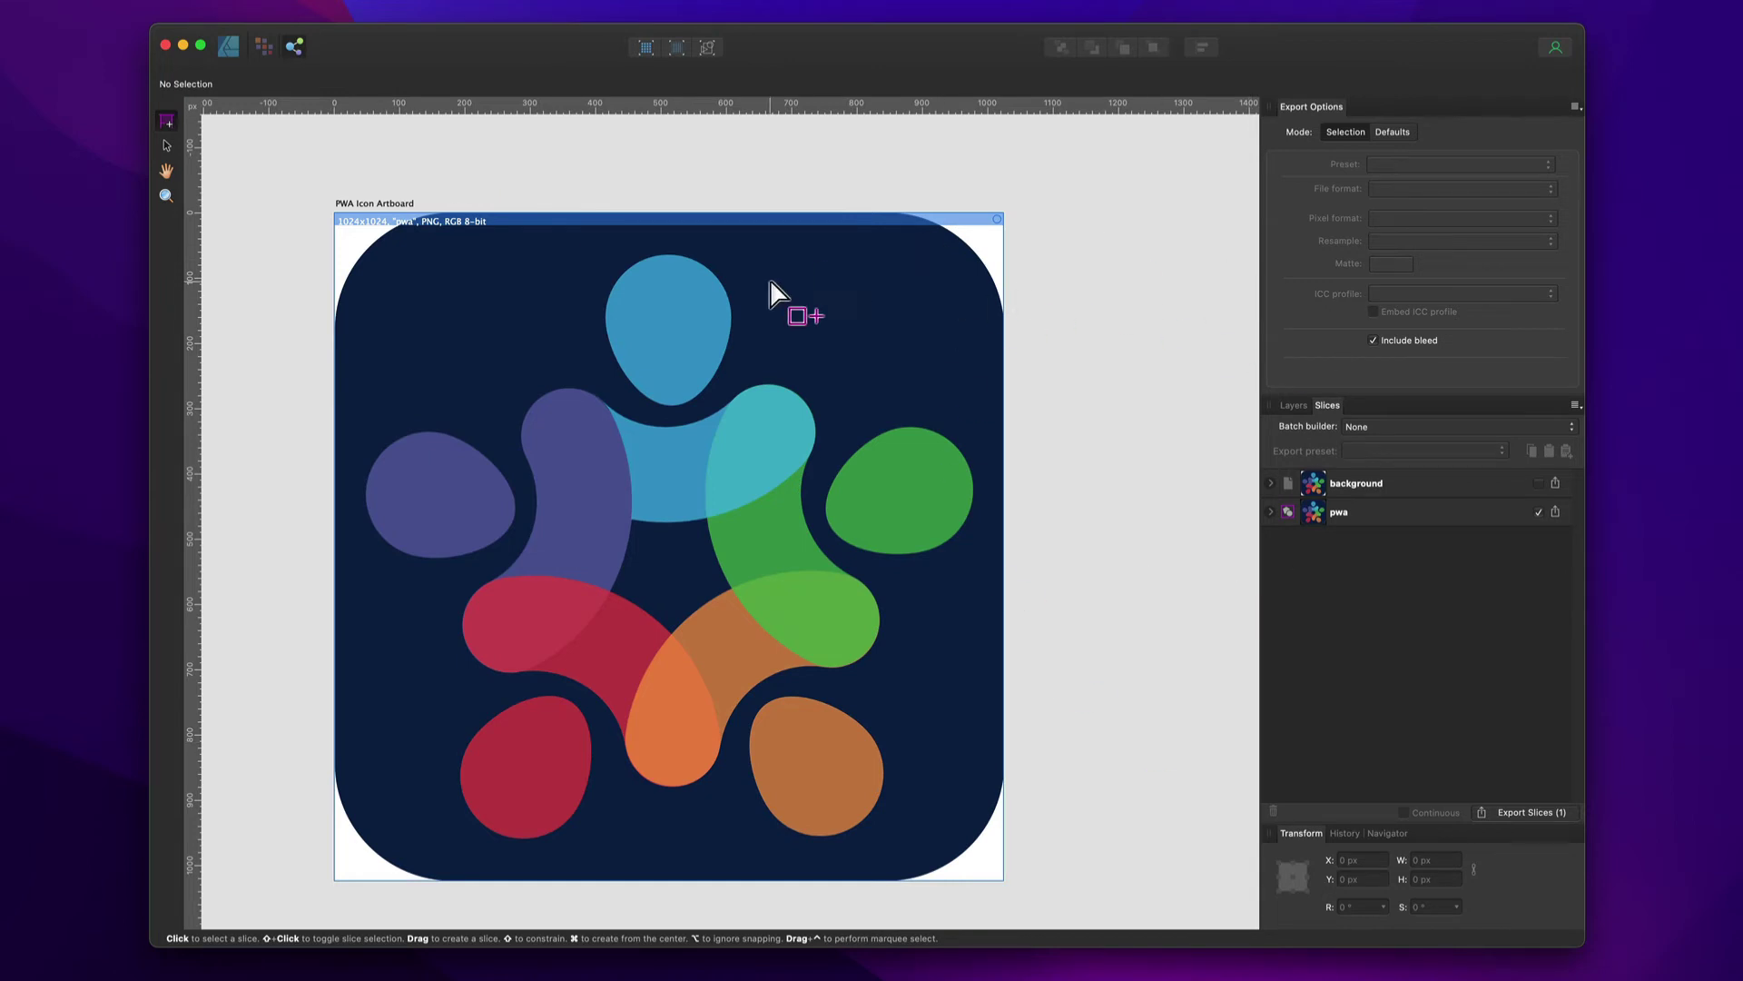
pyautogui.scroll(-2, 769, 293)
pyautogui.hscroll(-2, 769, 292)
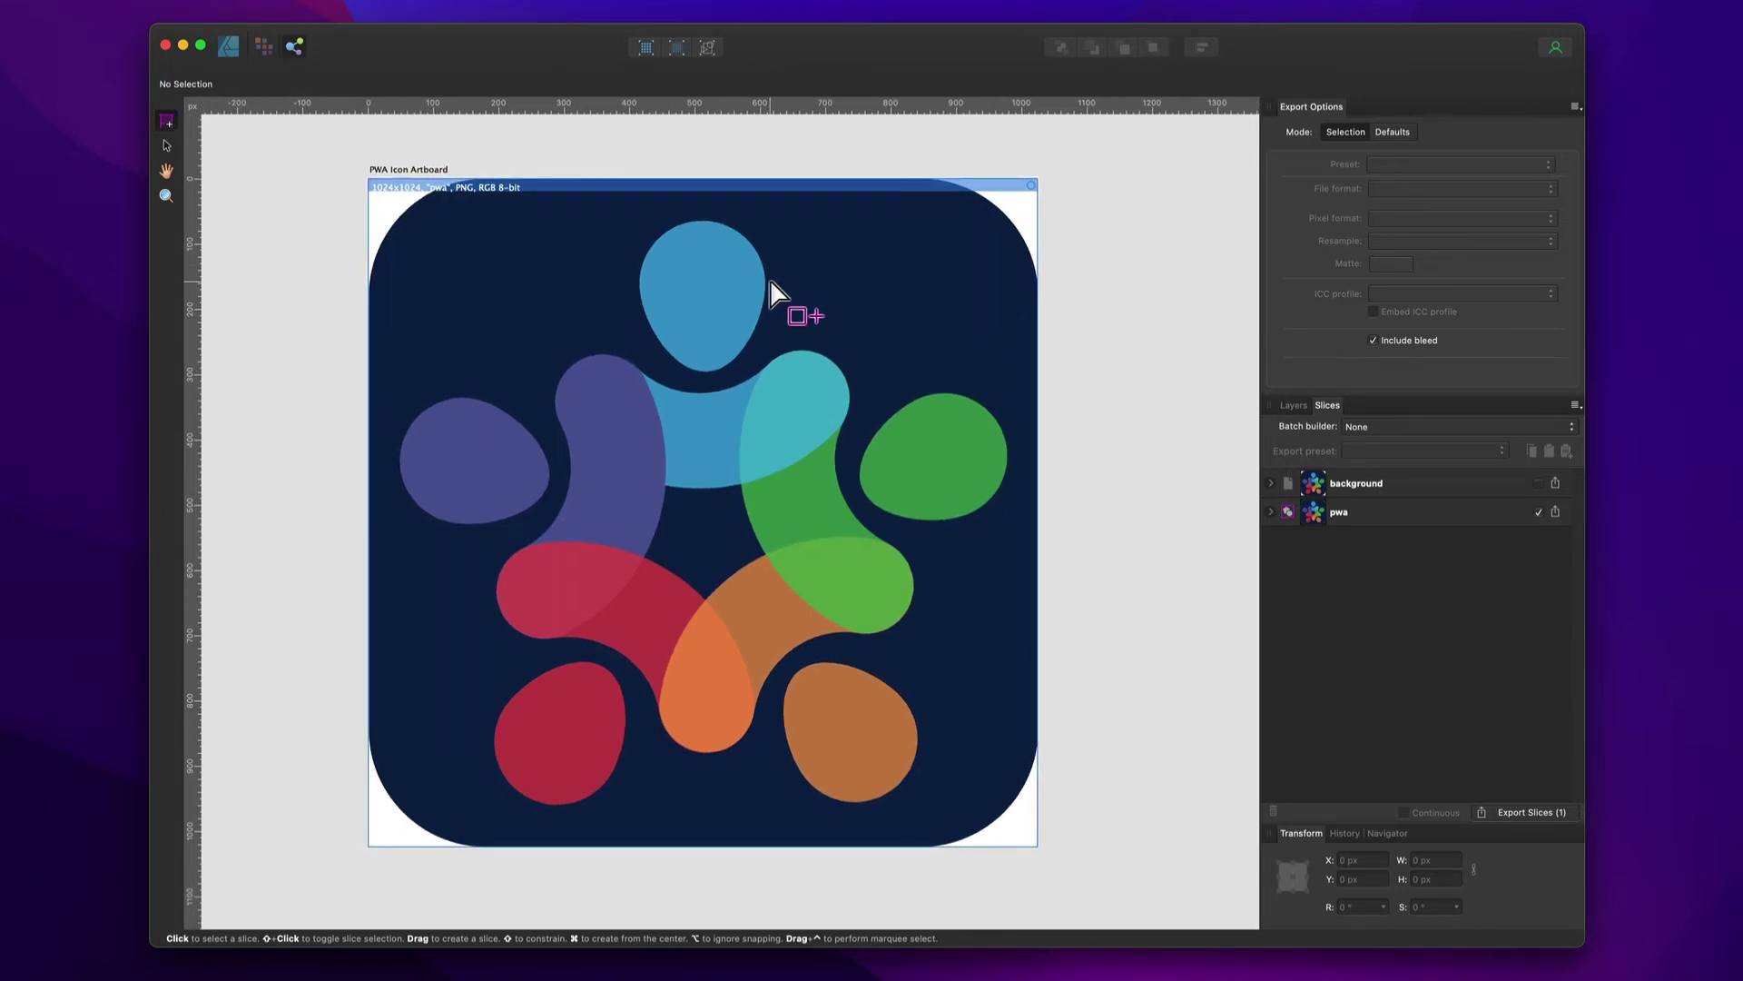
pyautogui.click(1271, 513)
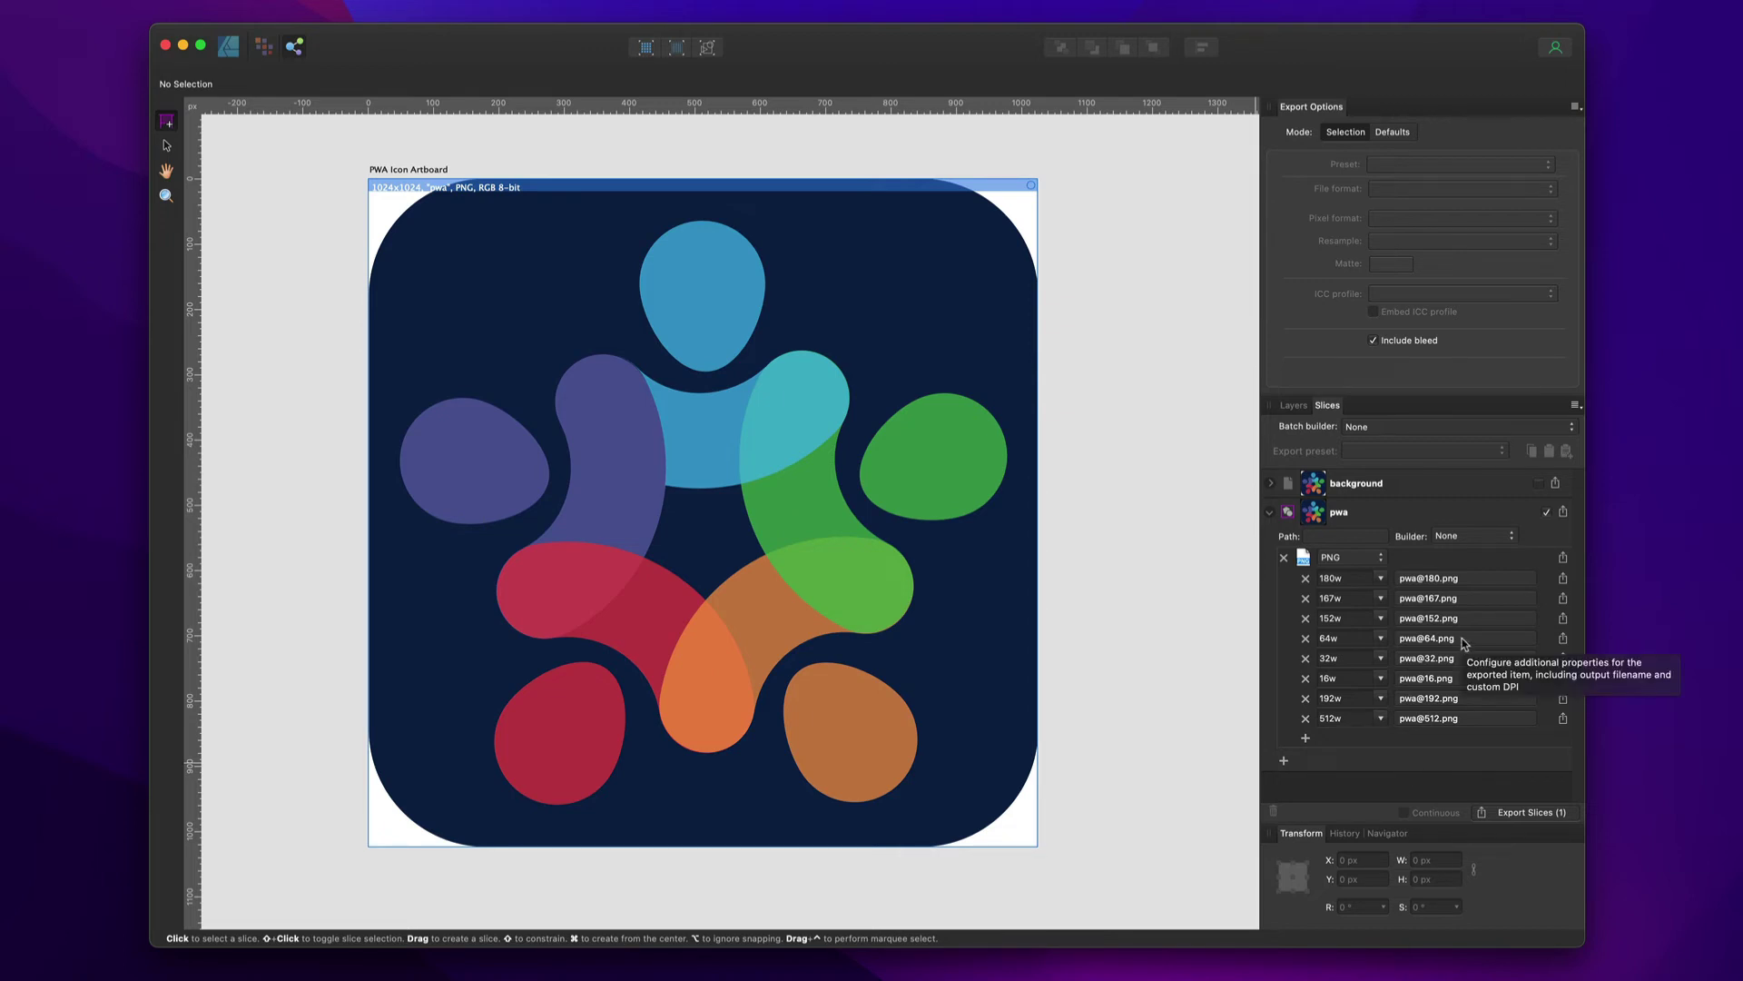
# Export the pwa slice's eight PNG sizes into the pwa folder, overwriting the existing files
pyautogui.click(1528, 815)
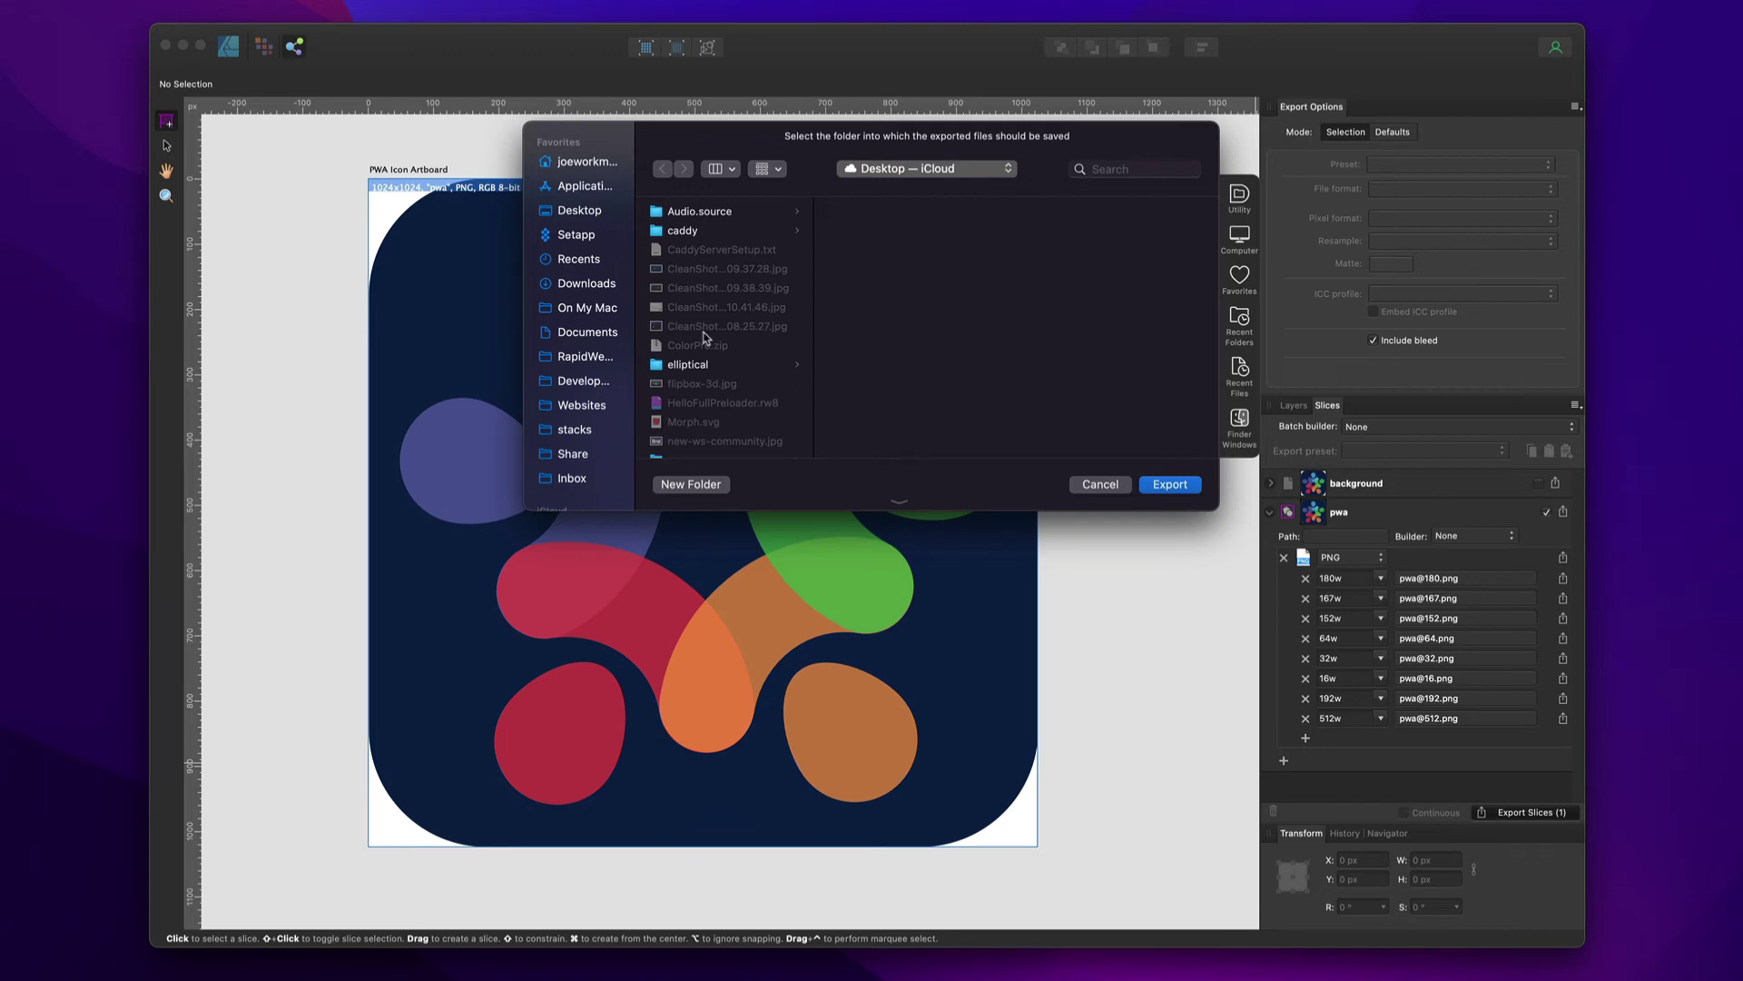
pyautogui.scroll(-3, 705, 345)
pyautogui.click(688, 402)
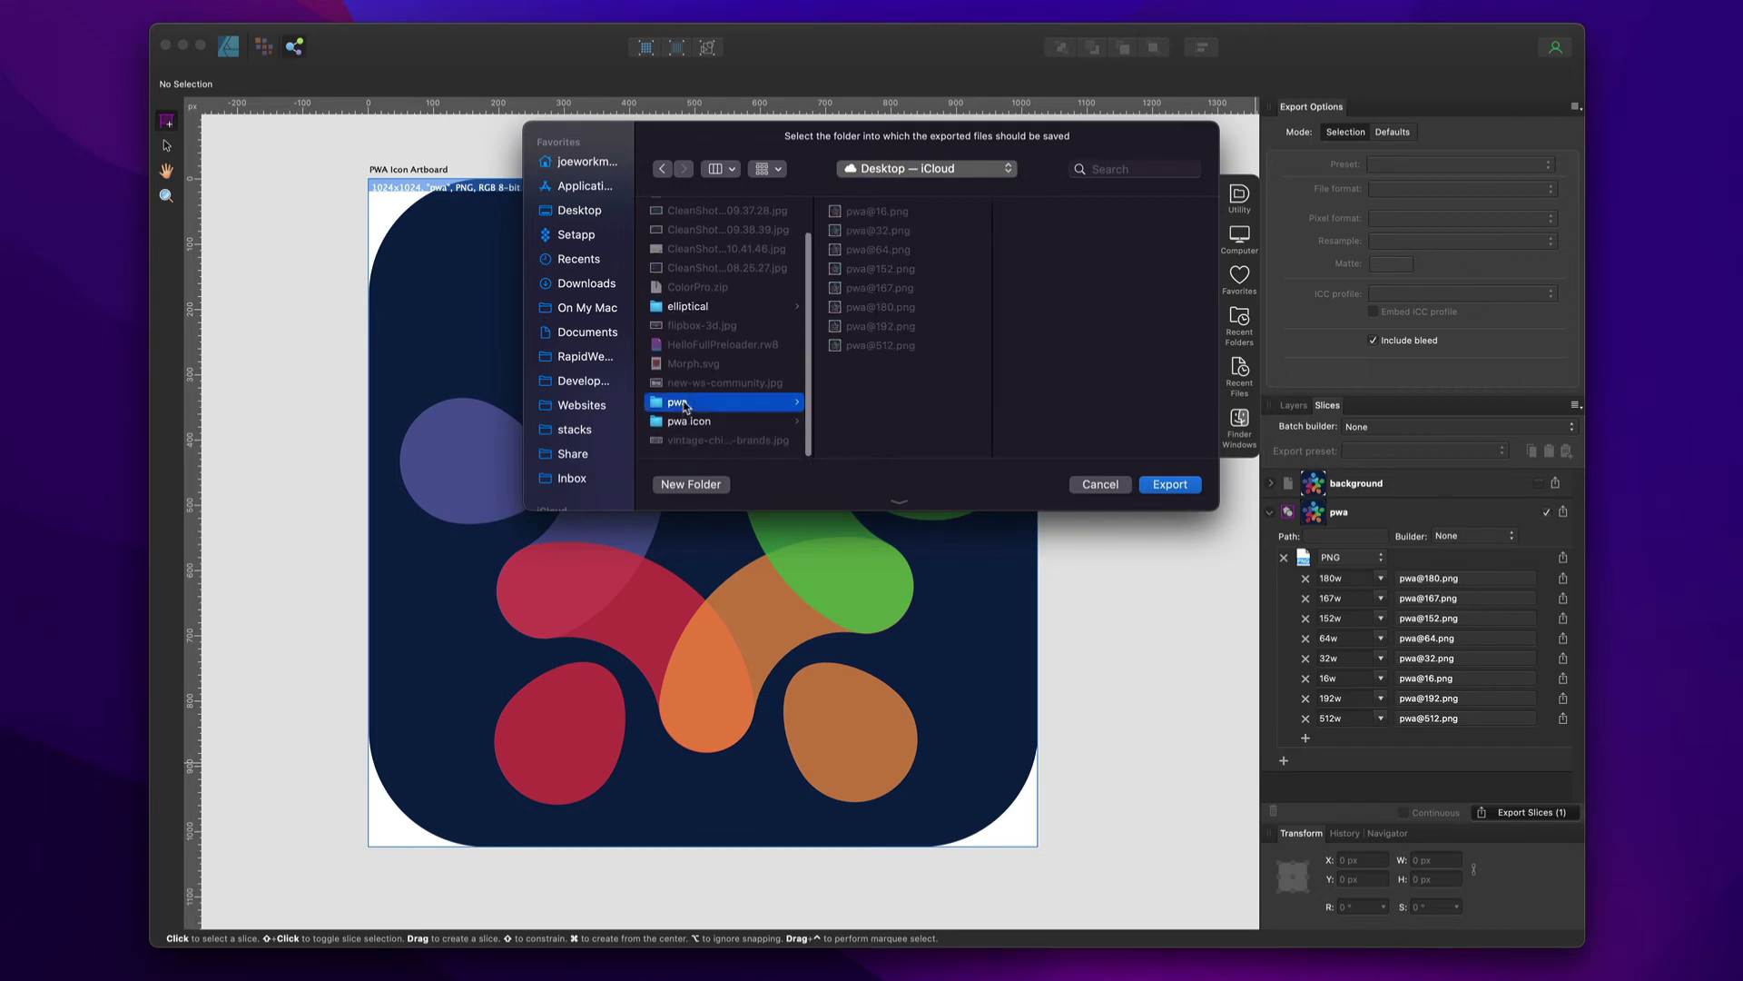
pyautogui.click(1179, 486)
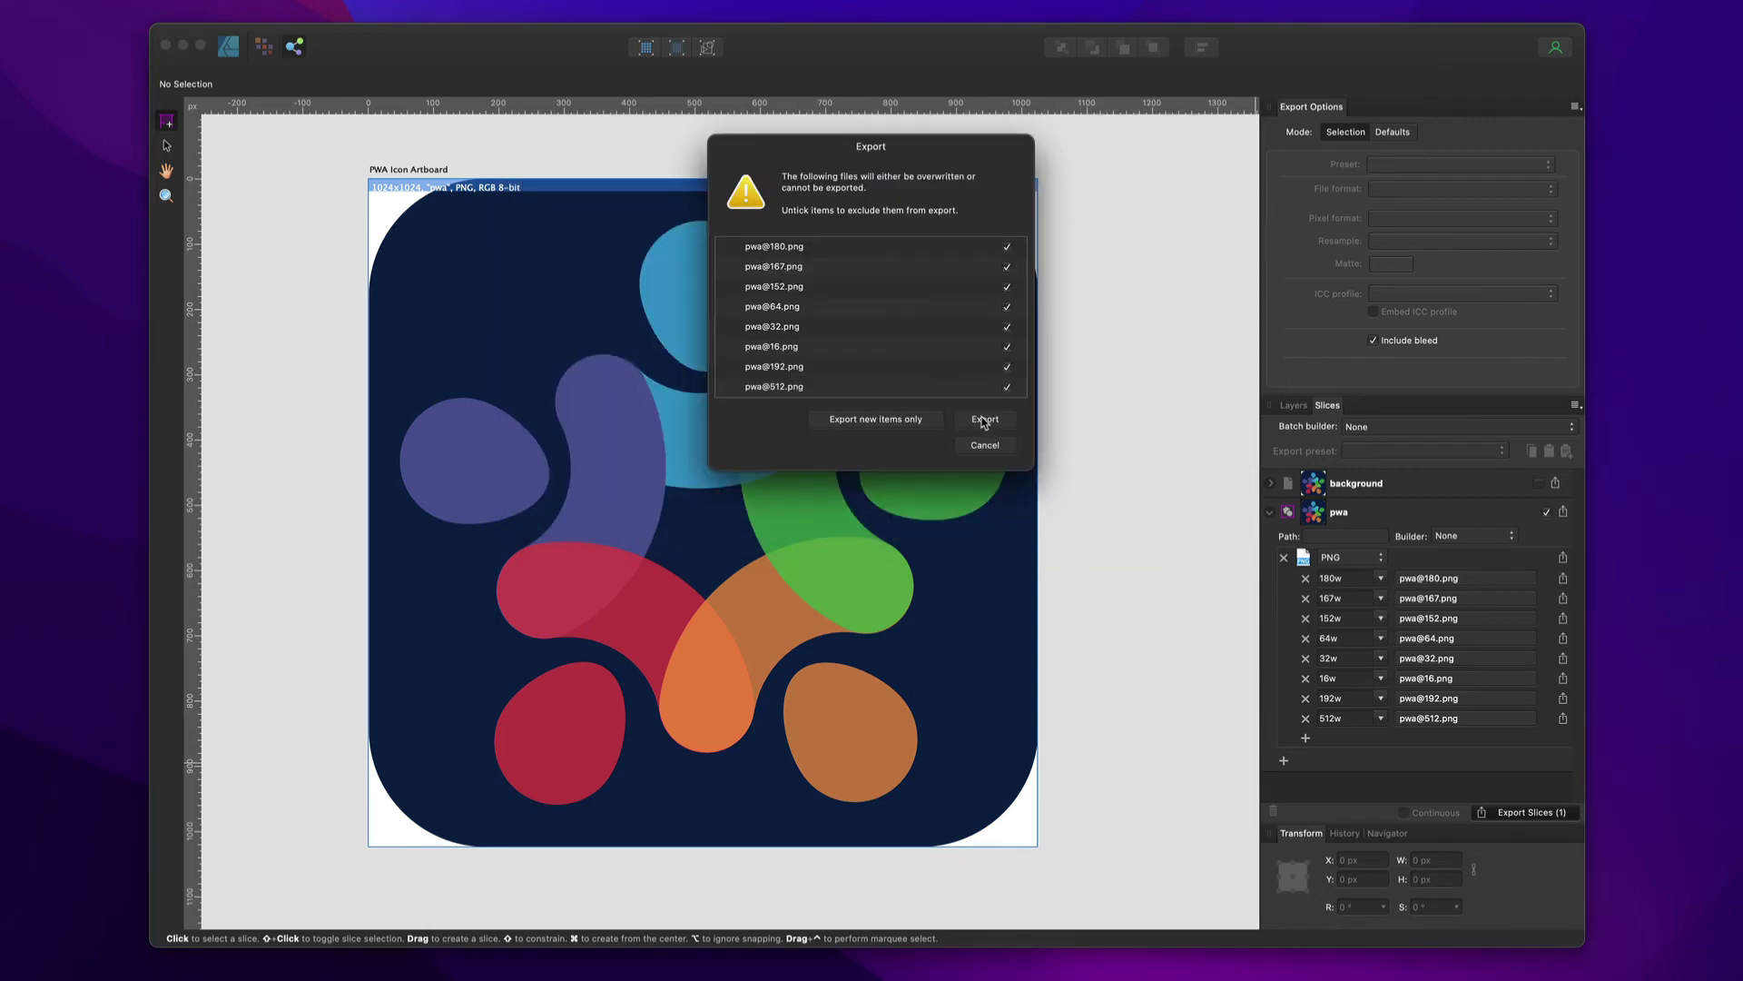
pyautogui.click(984, 420)
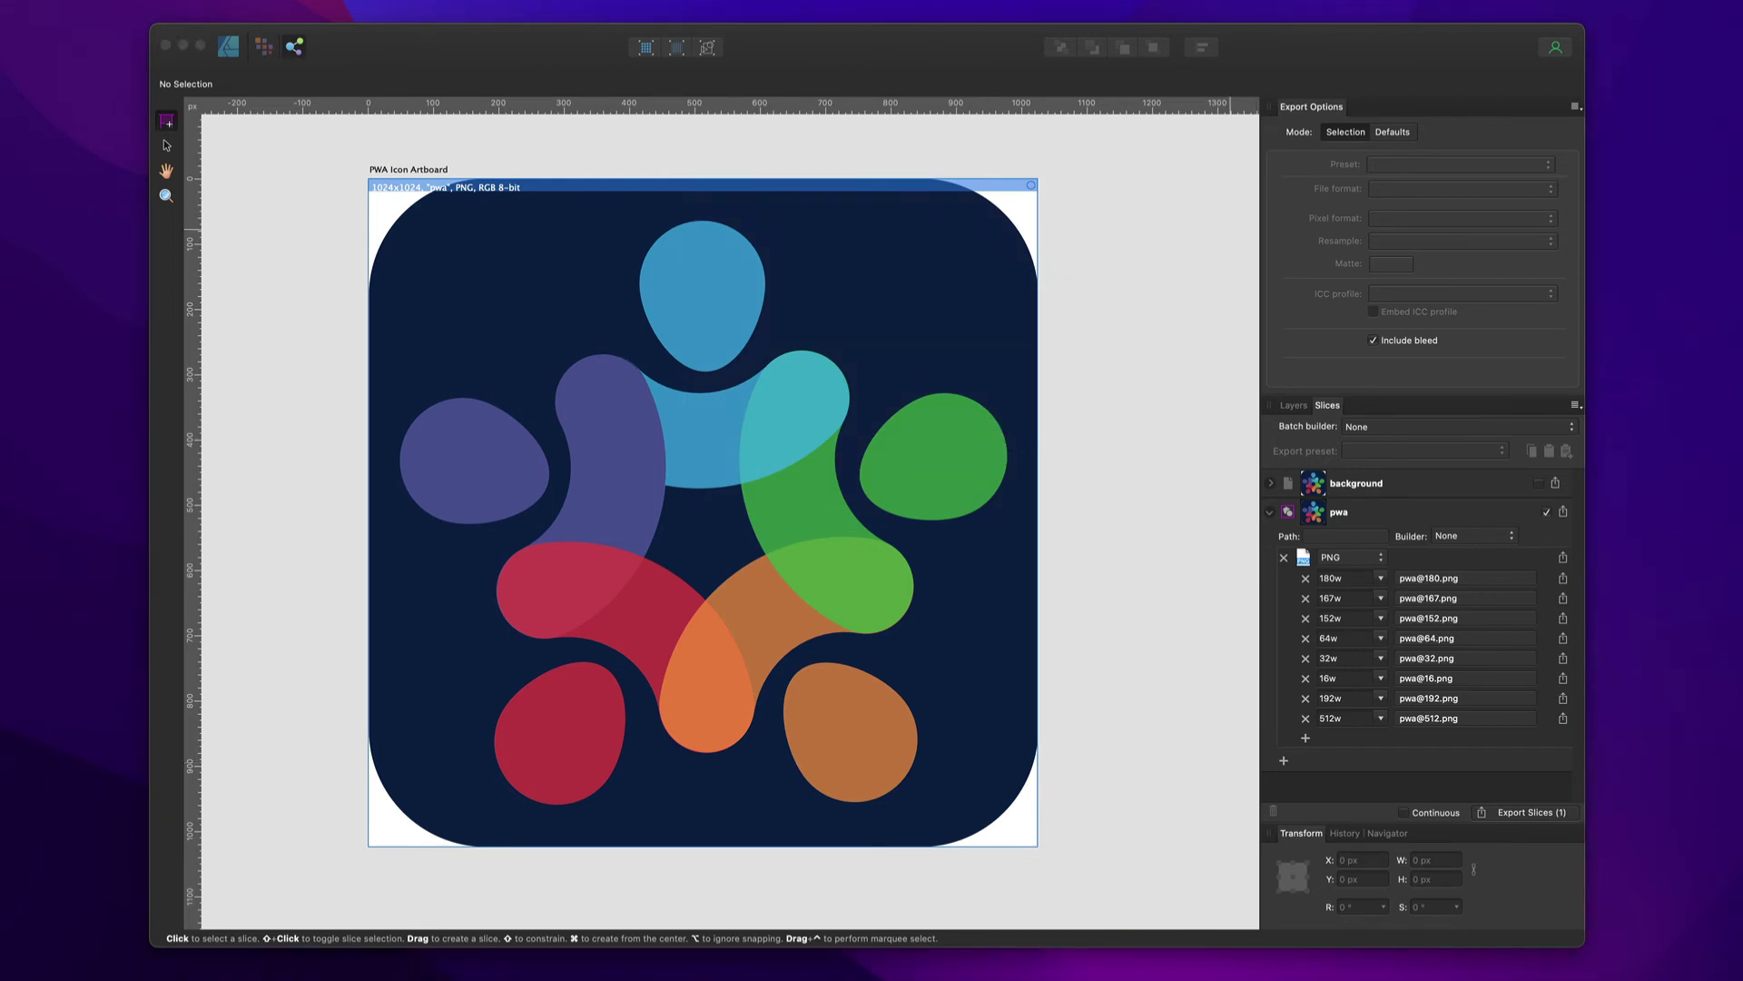
pyautogui.moveTo(984, 102); pyautogui.dragTo(841, 103)
pyautogui.click(854, 162)
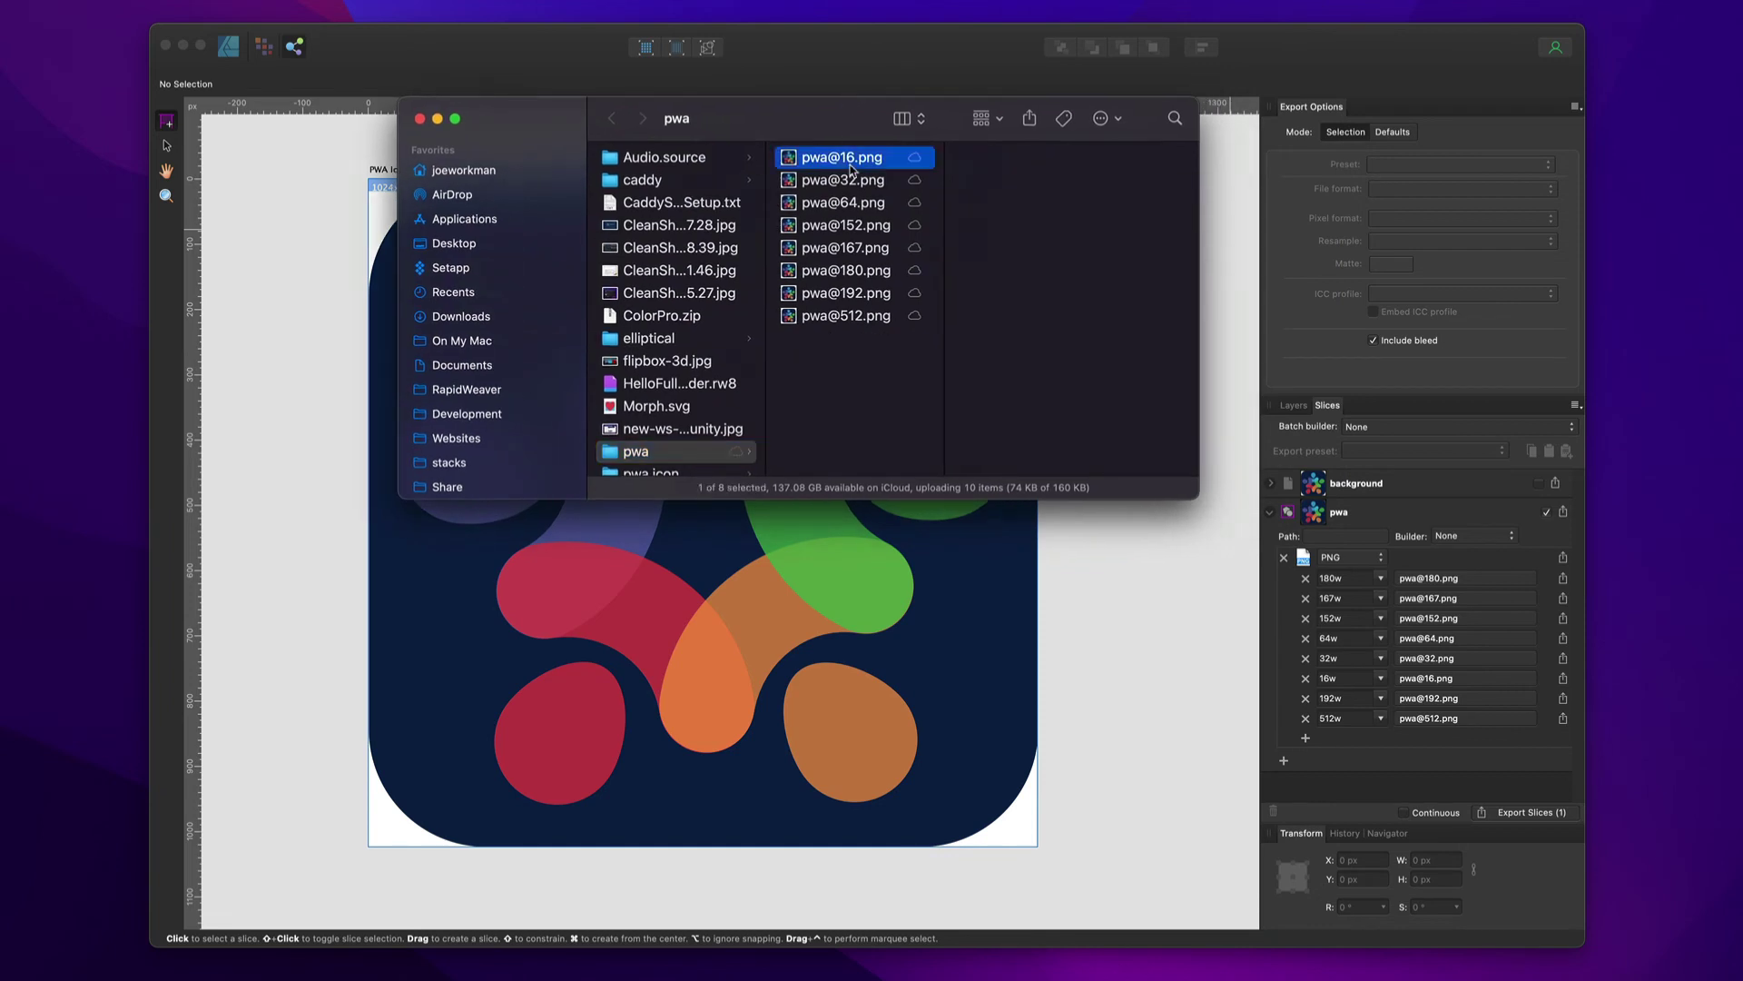
pyautogui.keyDown('shift'); pyautogui.click(846, 315); pyautogui.keyUp('shift')
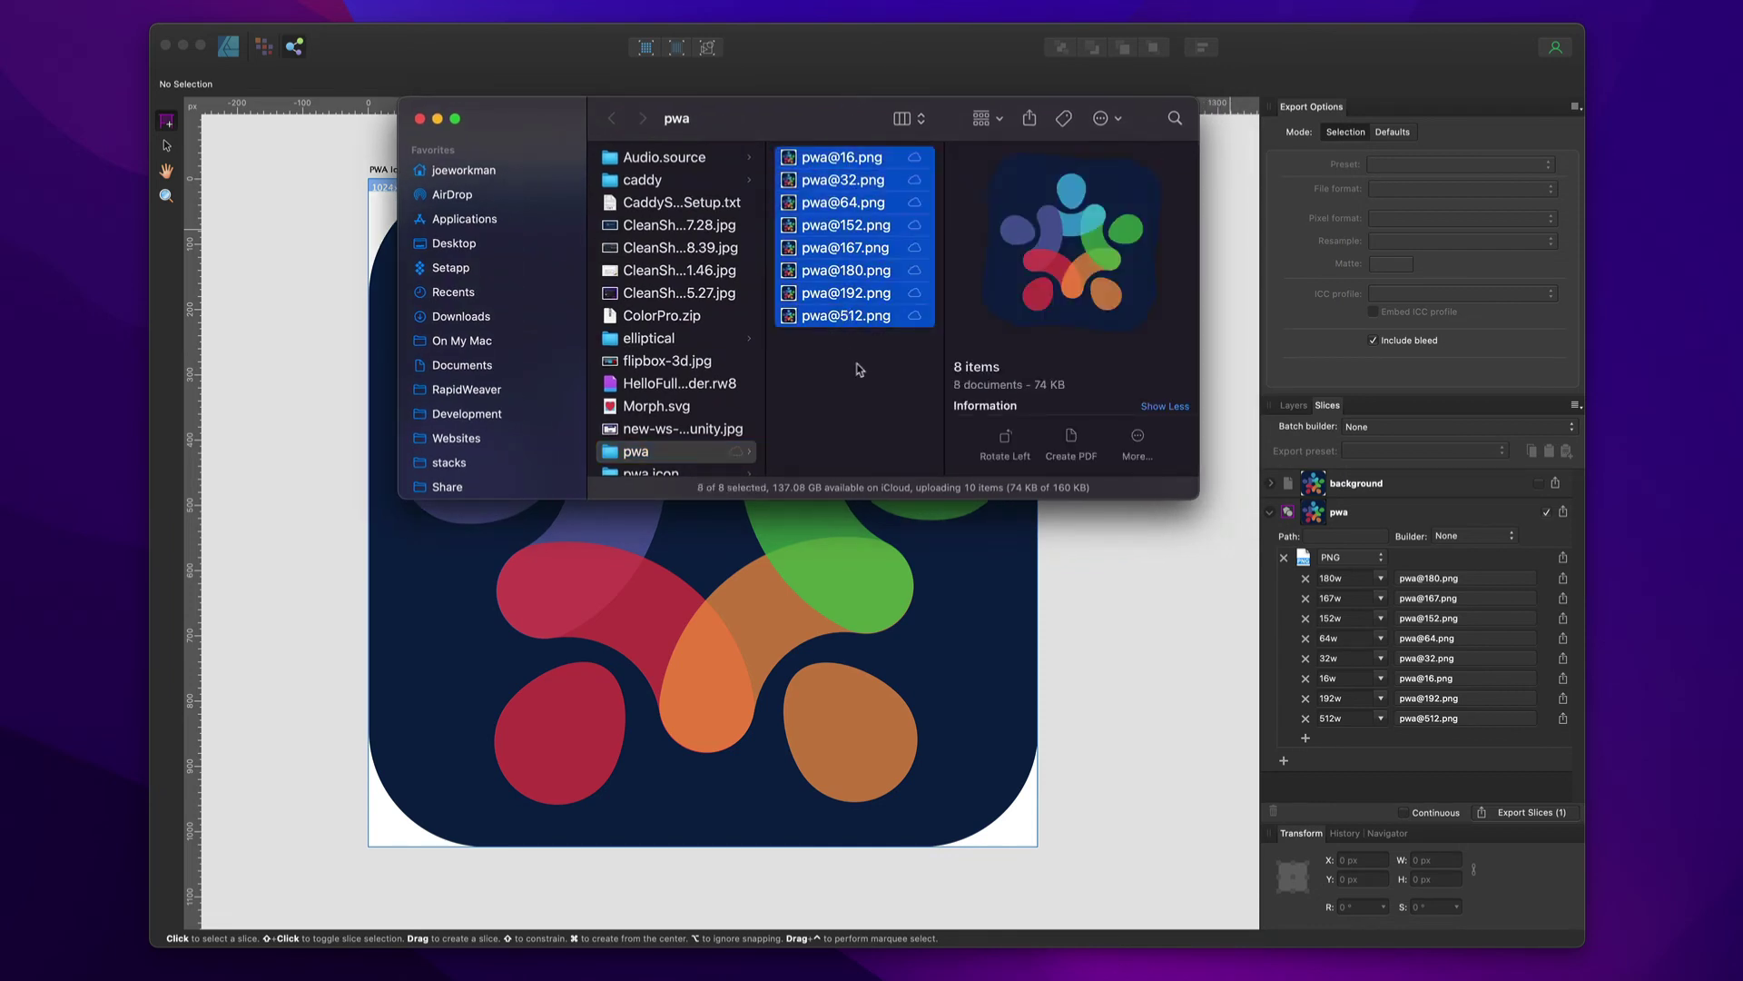